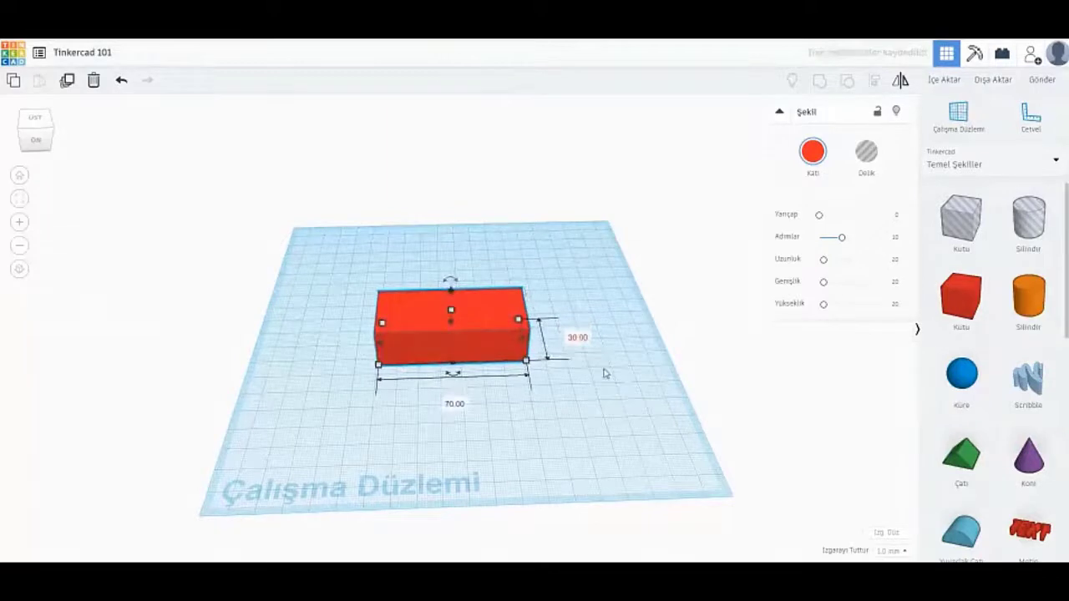
Step: Set the red box's height to 2 mm to turn it into a flat plate
left_click(604, 373)
left_click(487, 325)
mouse_move(525, 360)
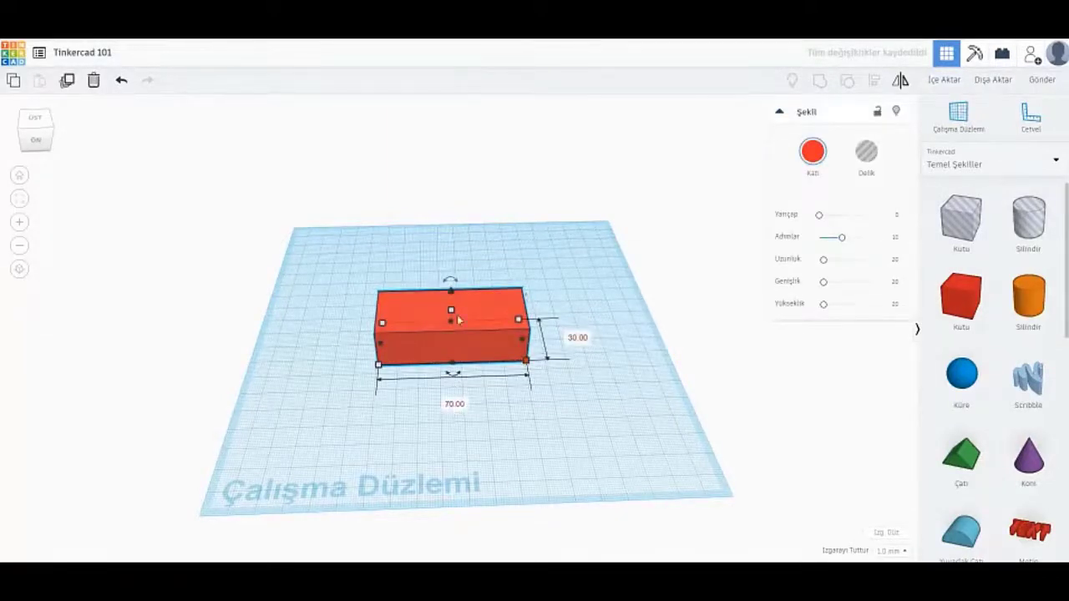
mouse_move(451, 310)
left_click(506, 324)
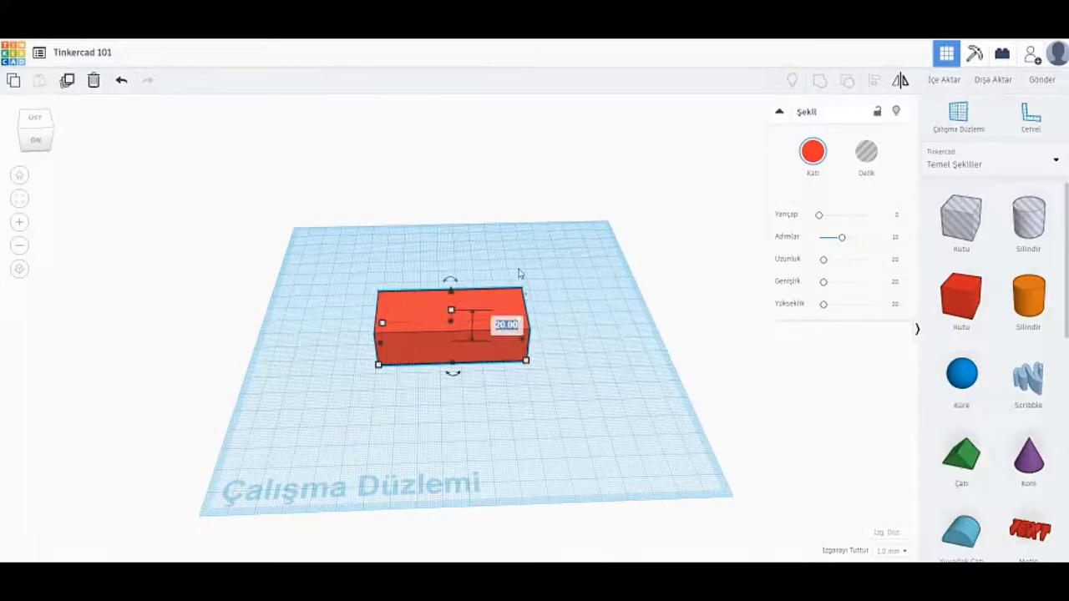
type("2")
key("Return")
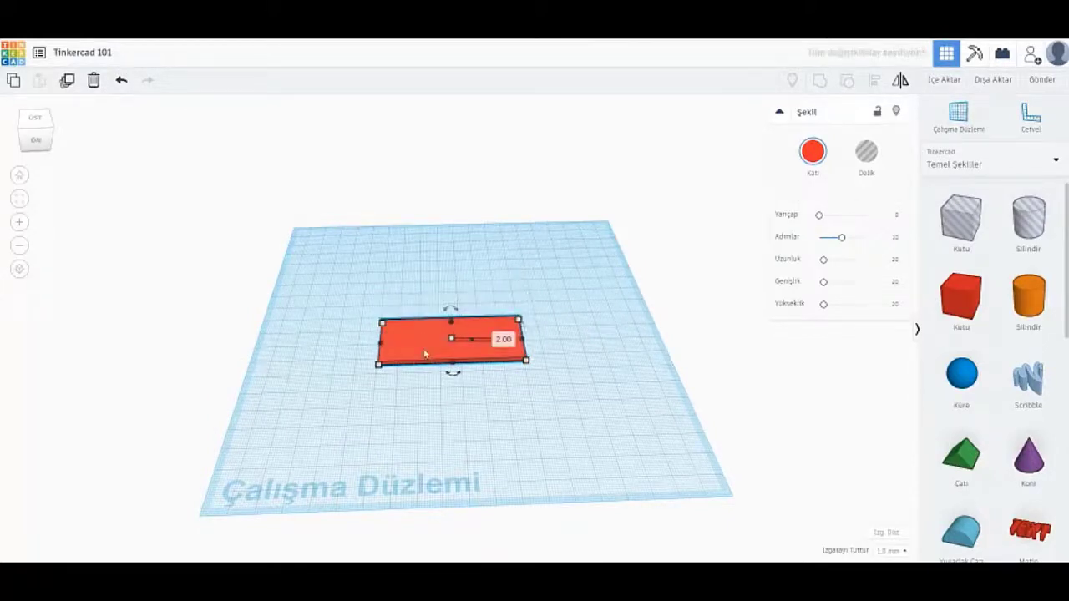
left_click(606, 350)
Step: Round the corners of the flat red plate by slightly increasing its radius (Yarıçap)
scroll(424, 346, "up", 4)
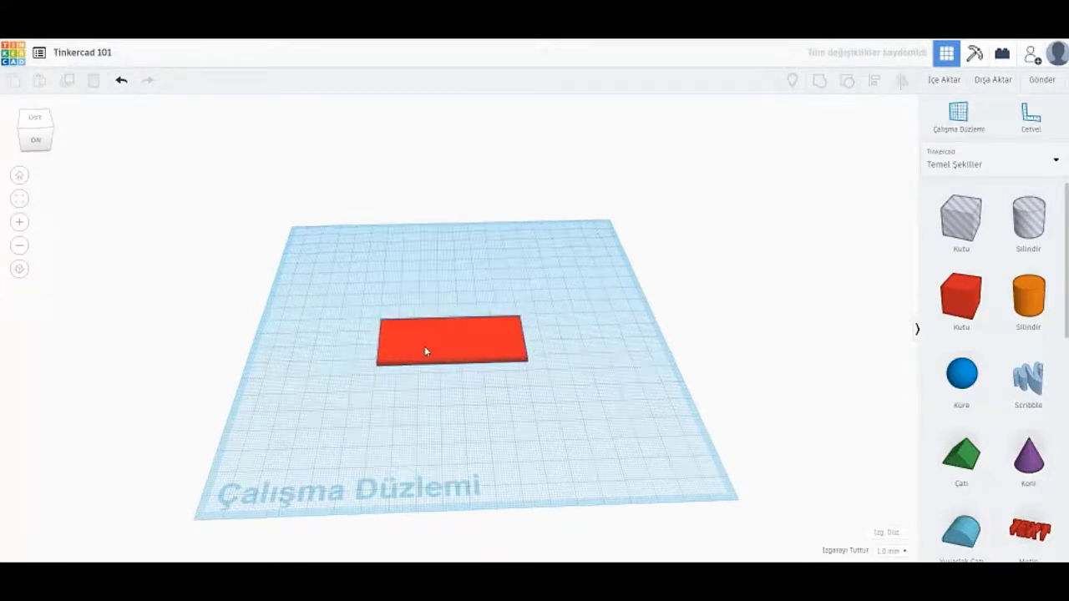
left_click(450, 339)
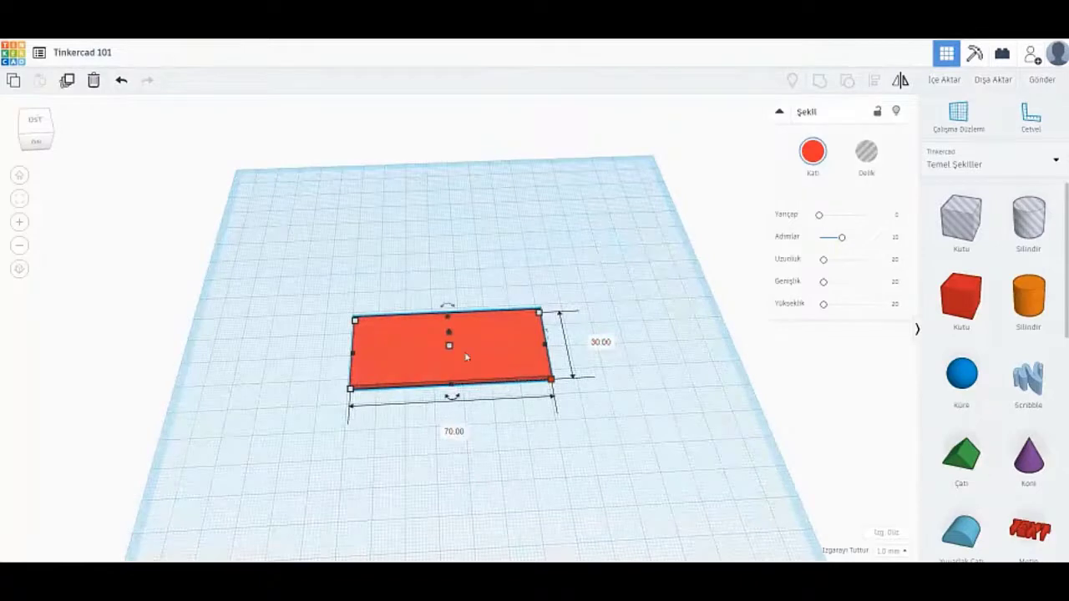
mouse_move(450, 348)
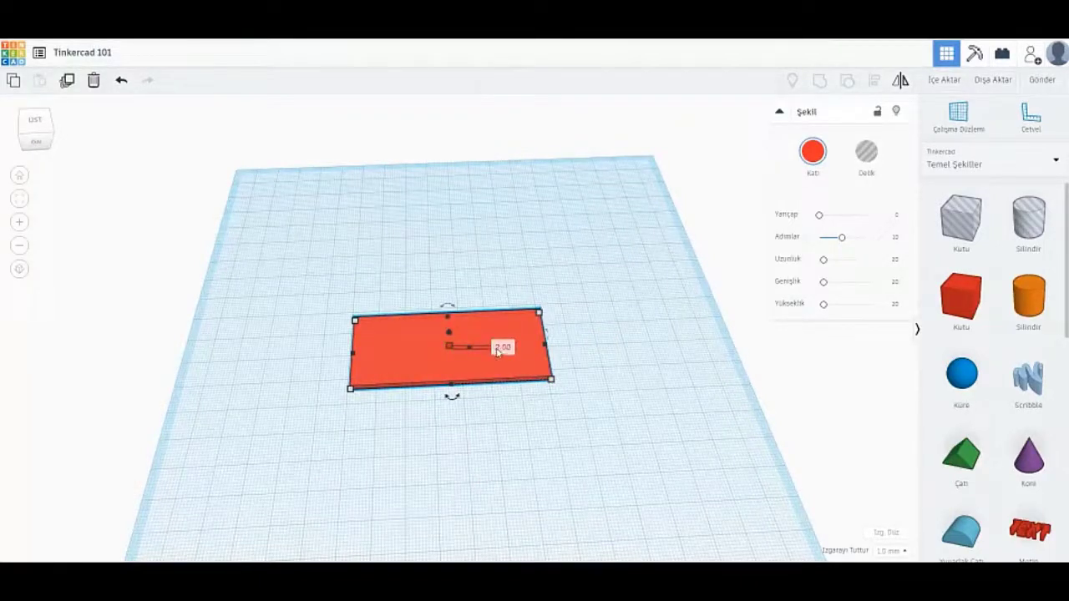
right_click_drag(582, 402, 566, 368)
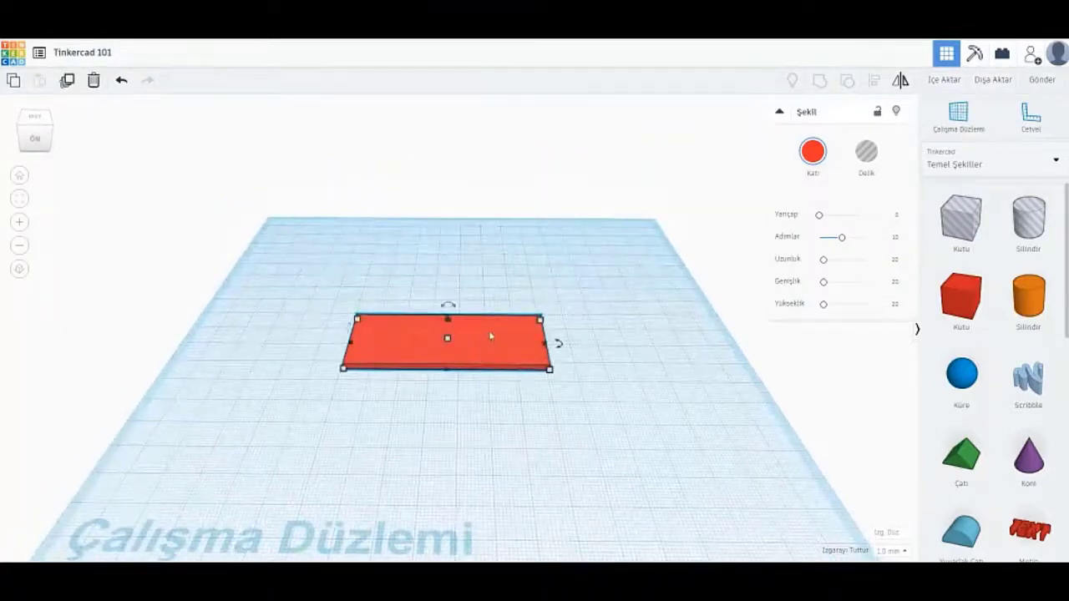
left_click(535, 289)
left_click(543, 345)
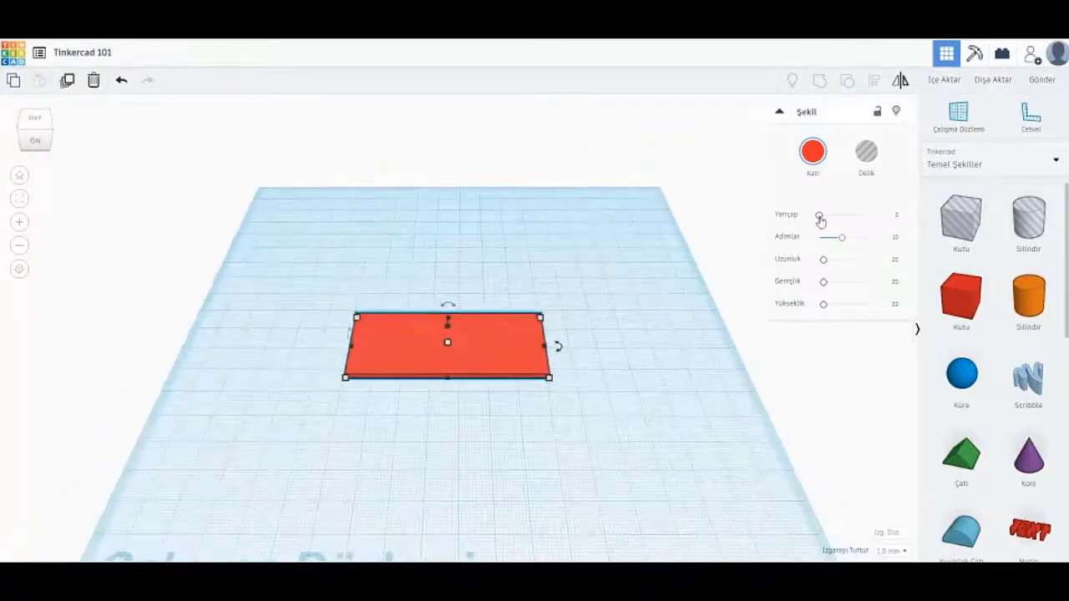
left_click_drag(820, 215, 827, 217)
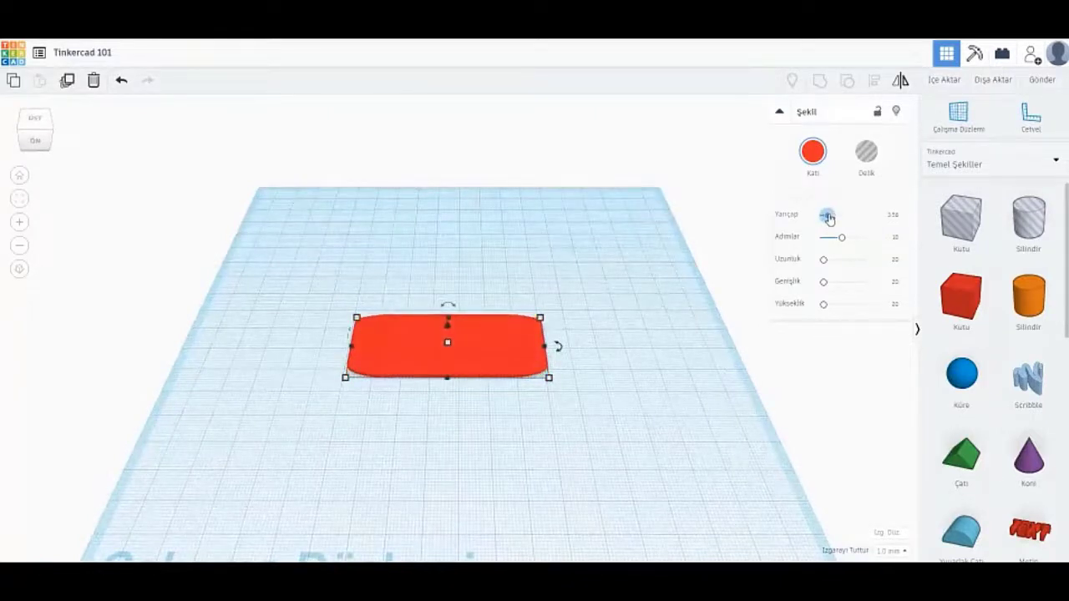
left_click(520, 284)
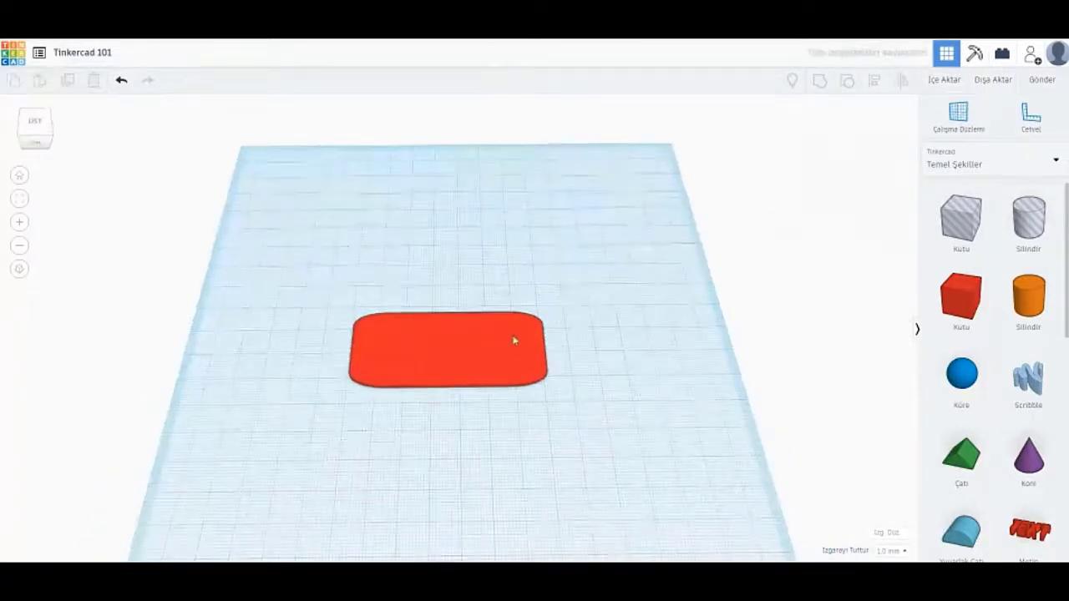
Step: Change the rounded plate's solid colour from the presets to light pink
left_click(513, 340)
left_click(812, 155)
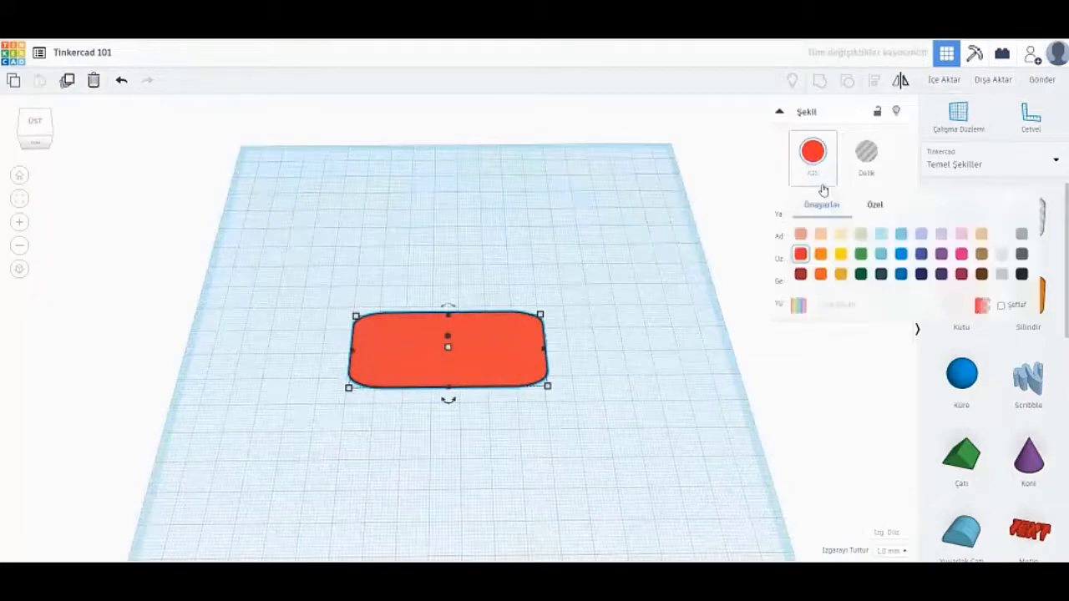
left_click(960, 236)
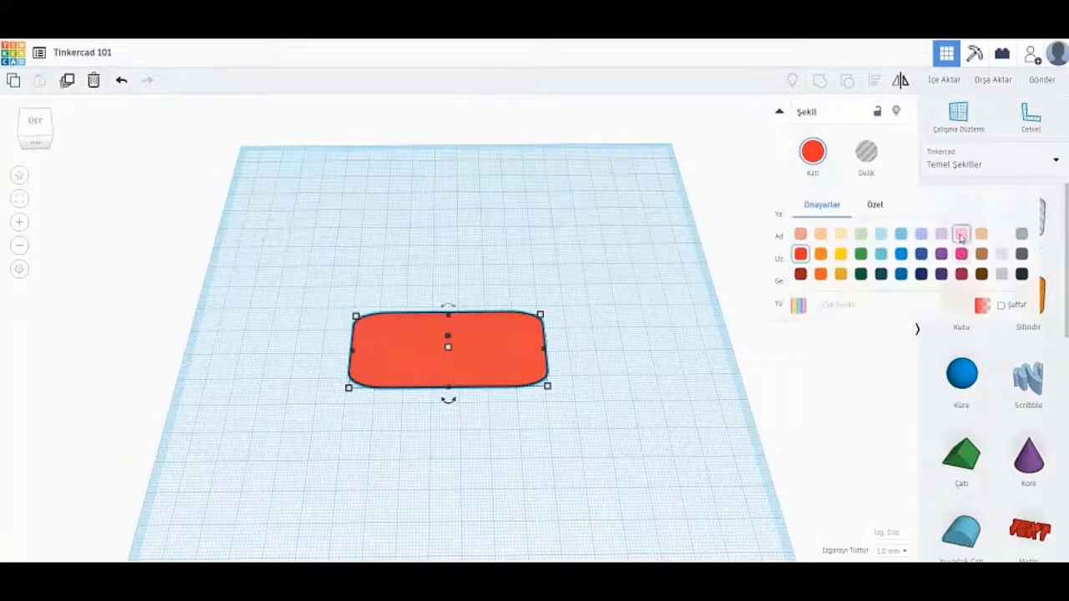
left_click(656, 263)
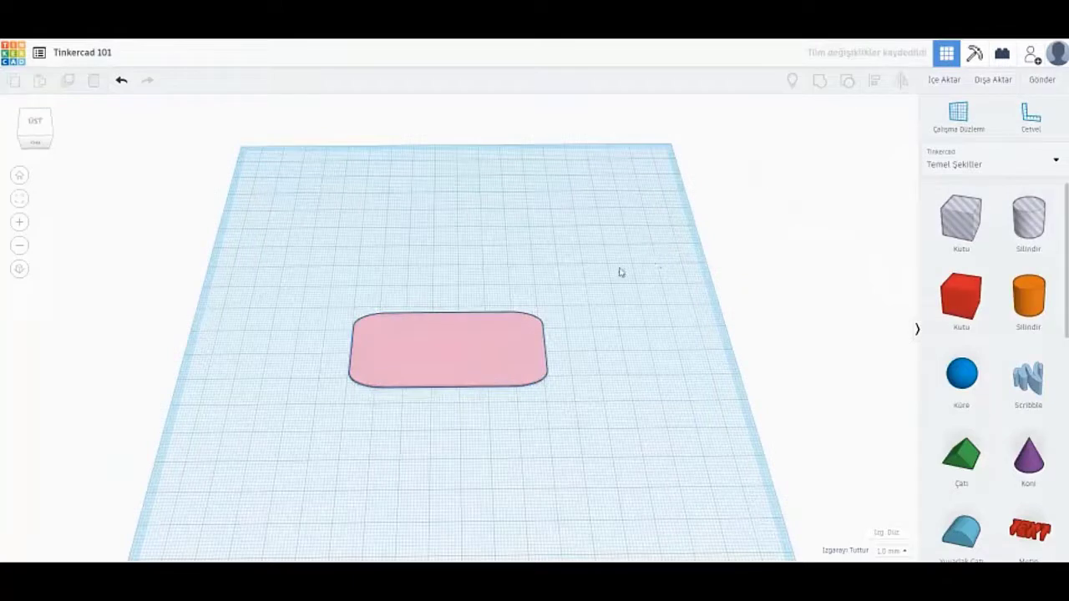
Step: Place a box hole and a cylinder hole side by side on the workplane in front of the pink plate
scroll(619, 273, "down", 3)
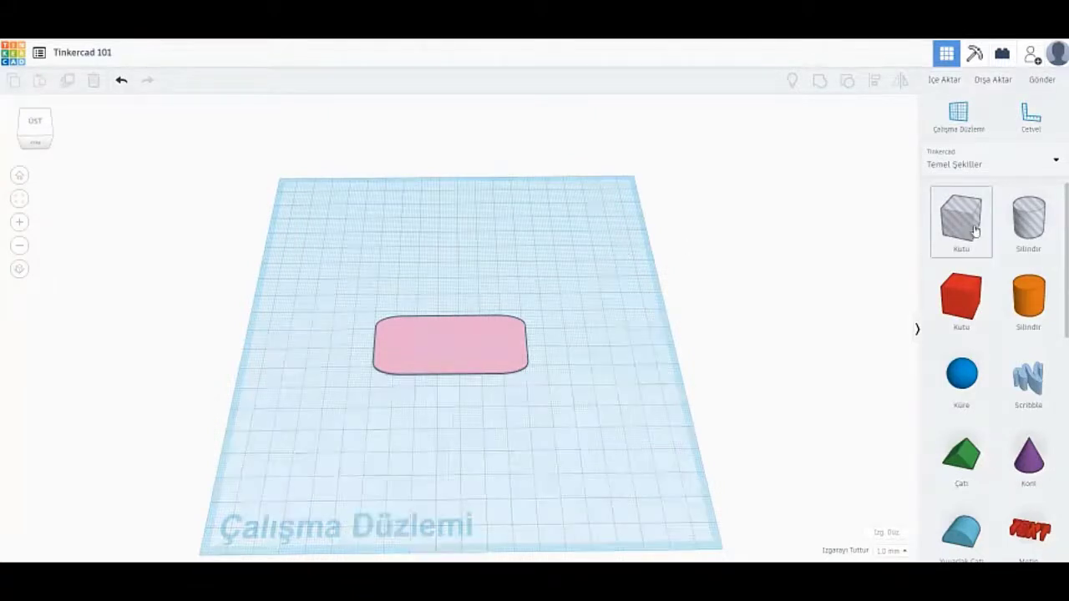
left_click_drag(975, 228, 399, 430)
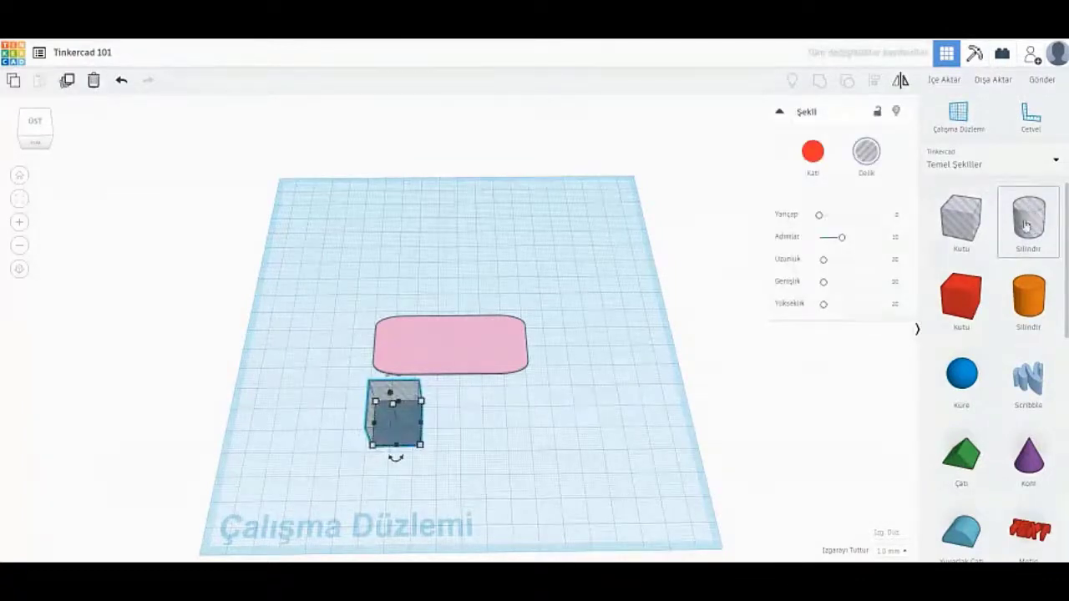
left_click_drag(896, 315, 470, 430)
right_click_drag(582, 387, 584, 359)
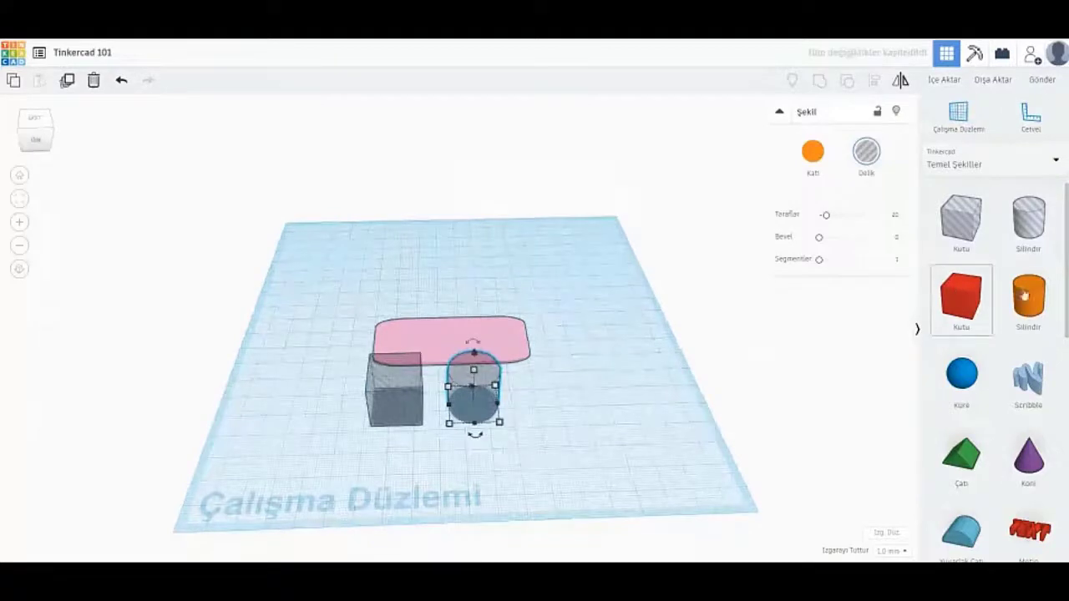
left_click(549, 342)
Step: Switch the box hole and the cylinder hole in turn to solid (Katı) and back to hole (Delik)
scroll(549, 341, "up", 3)
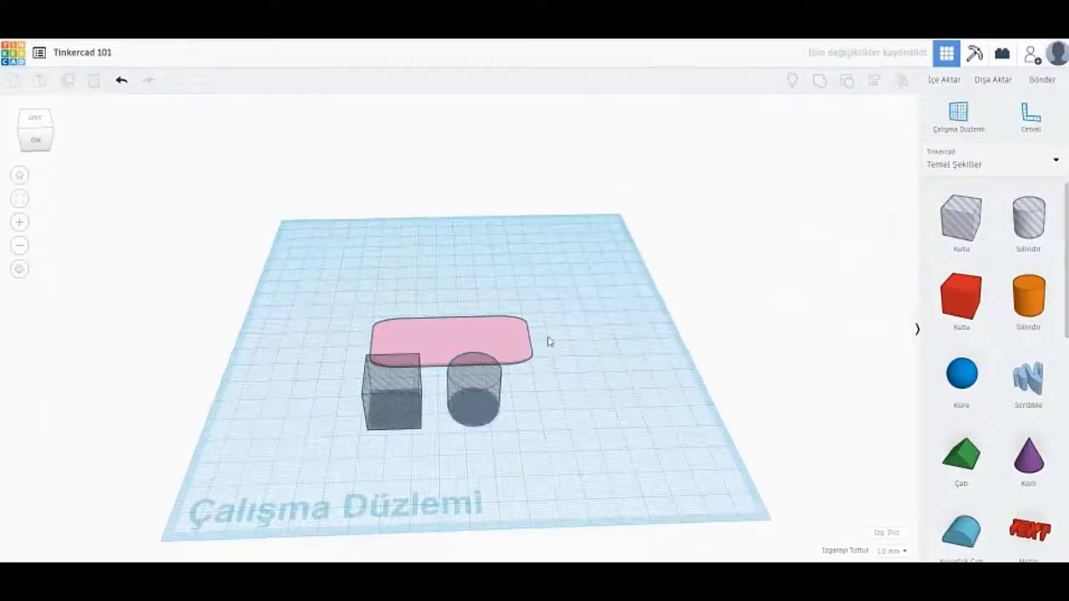
right_click_drag(549, 342, 607, 267)
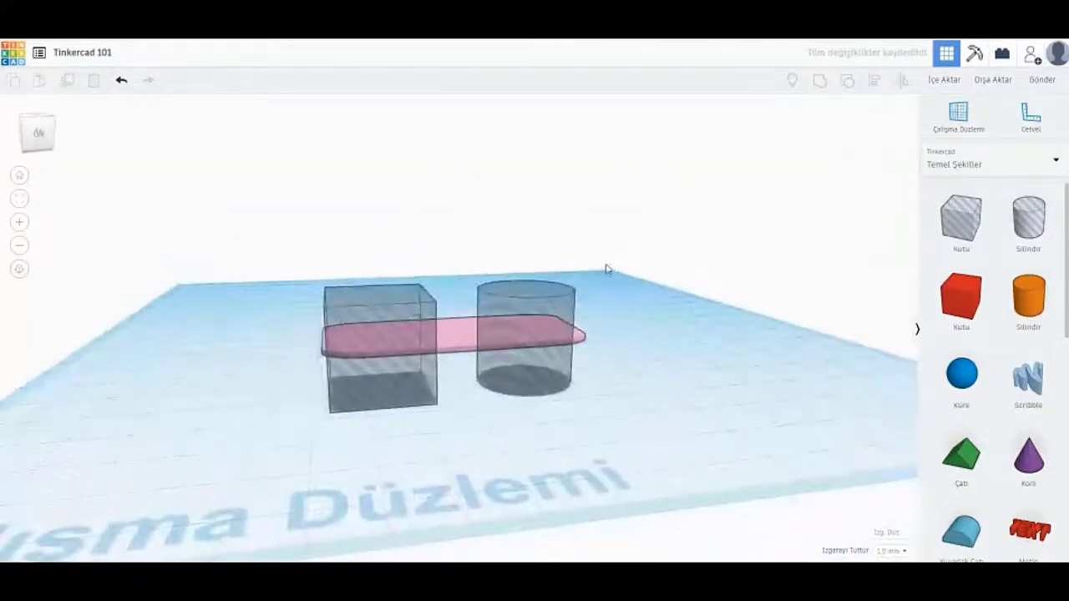
scroll(480, 302, "up", 2)
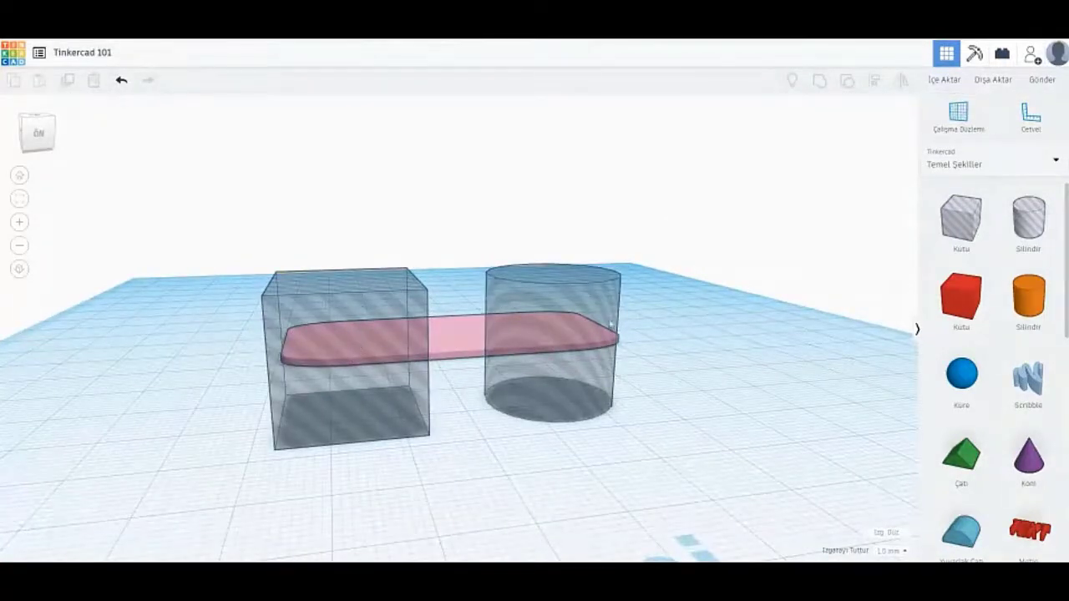
right_click_drag(525, 216, 491, 260)
scroll(490, 259, "down", 2)
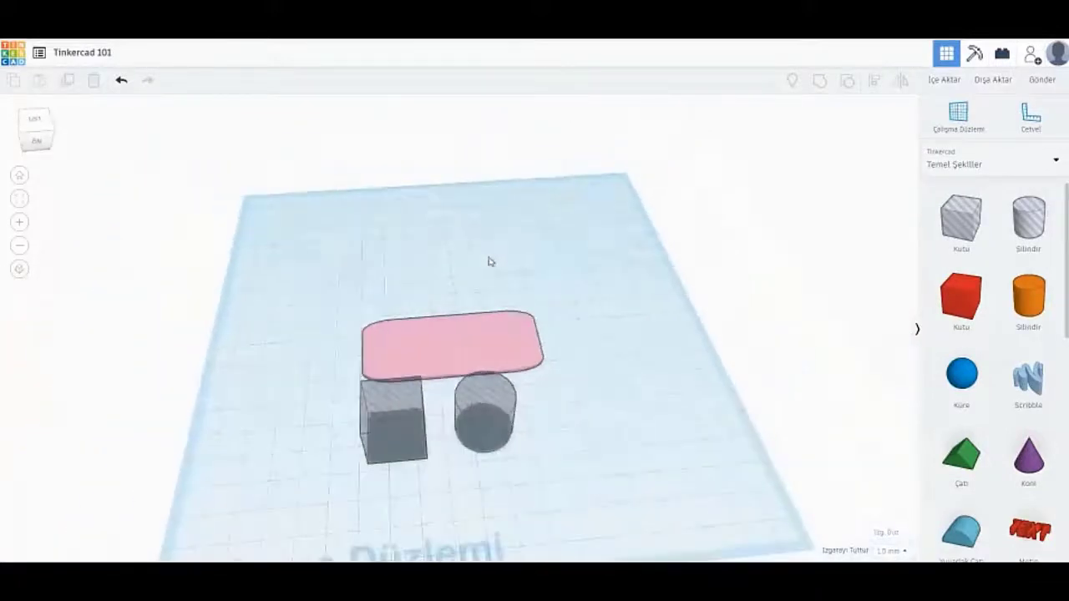
left_click(392, 426)
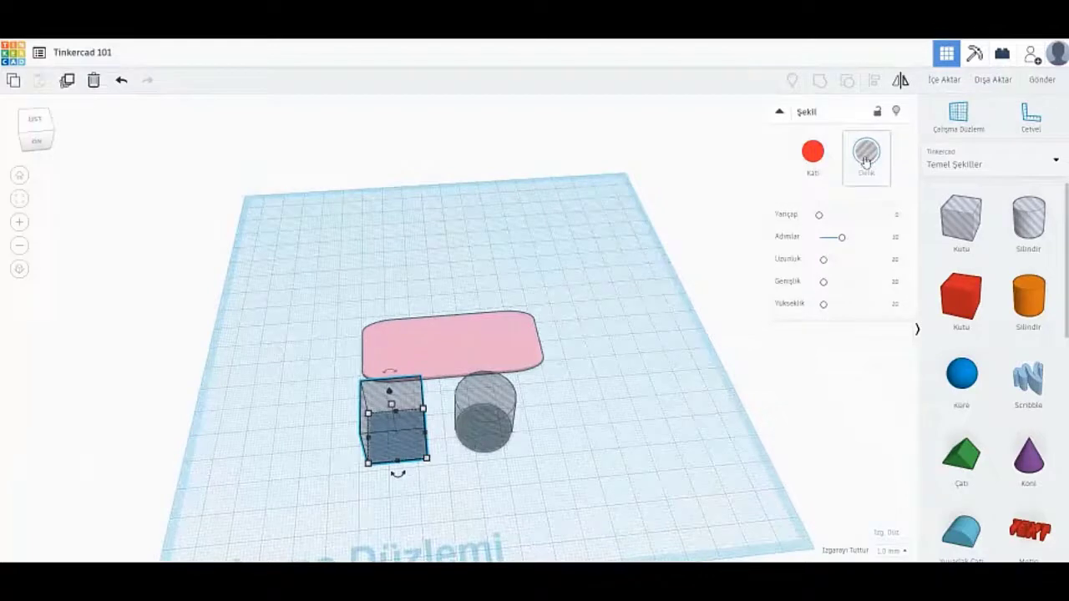
left_click(824, 163)
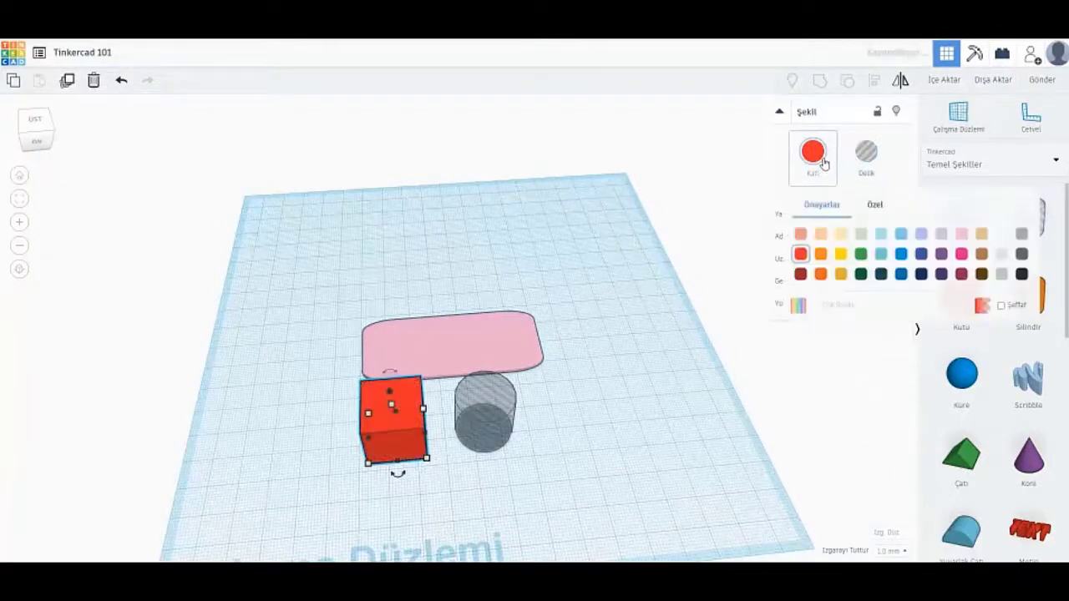
left_click(871, 154)
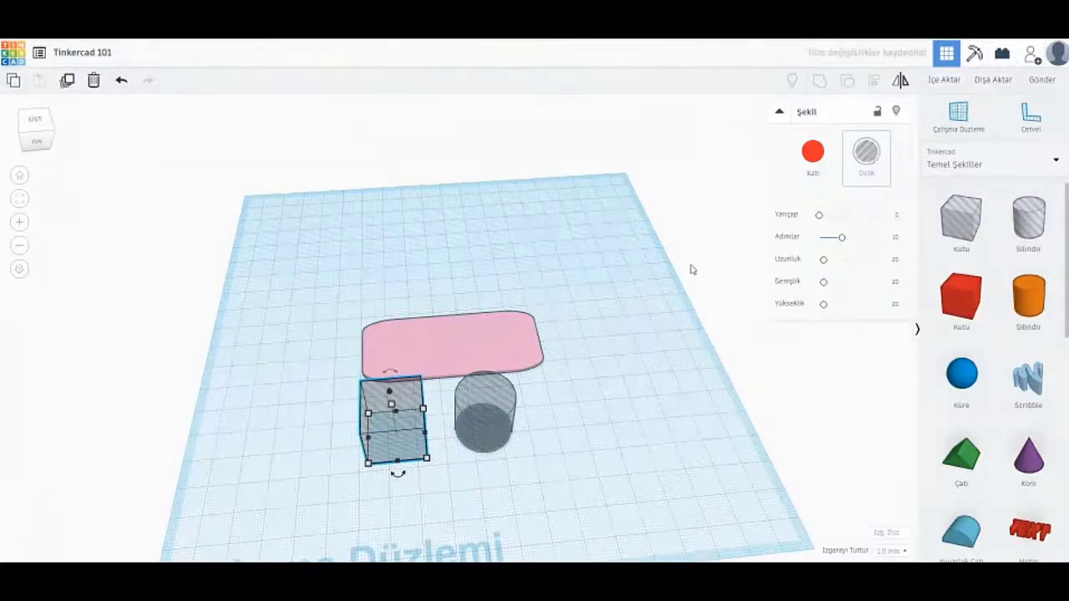
left_click(490, 394)
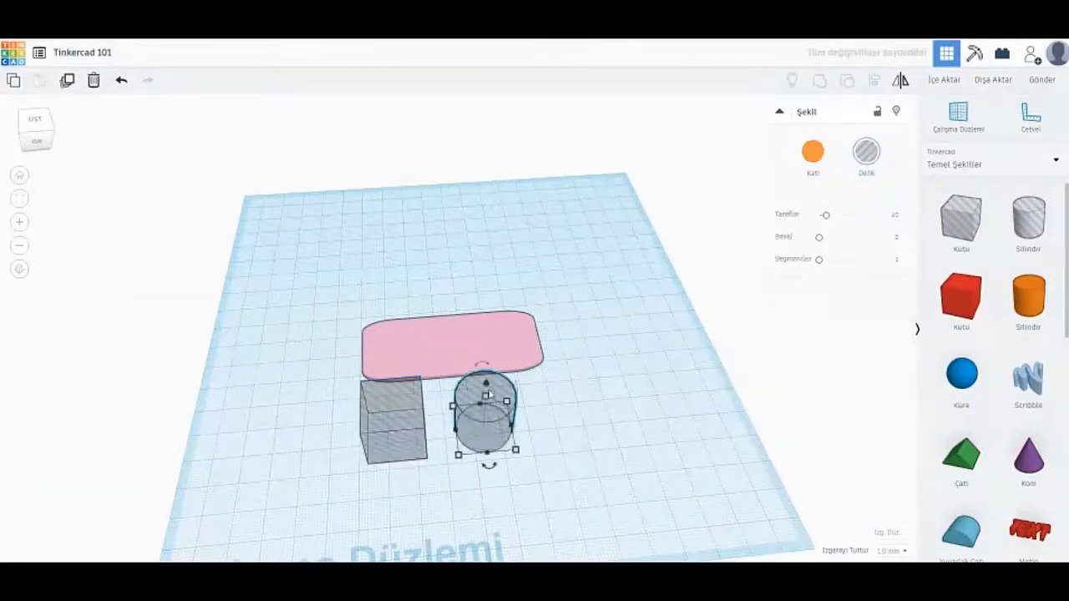
left_click(813, 151)
left_click(866, 153)
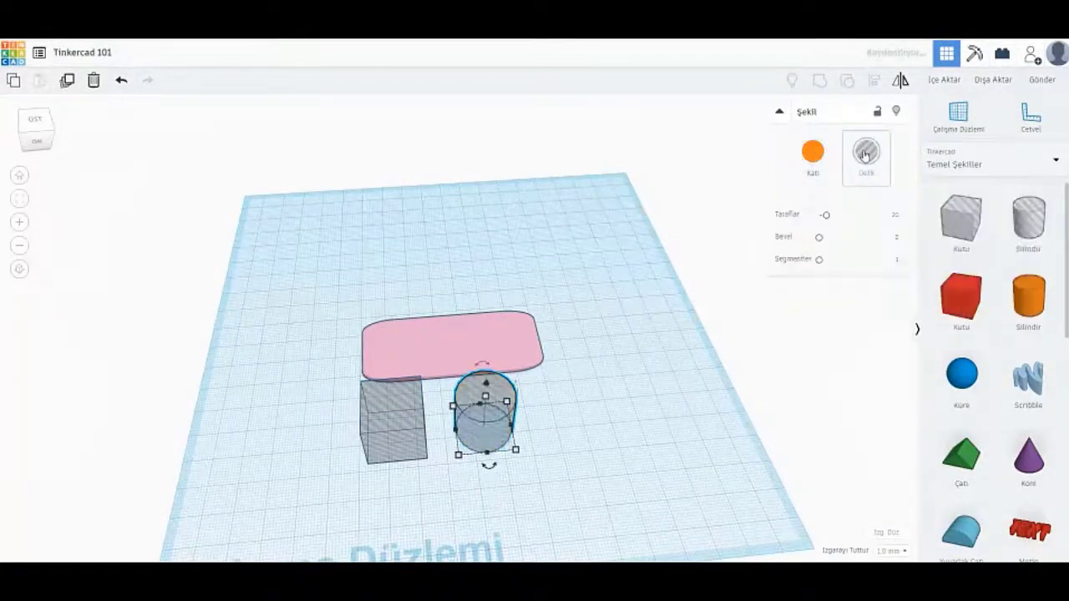
Step: Delete the box hole in front of the pink plate
right_click_drag(587, 265, 582, 312)
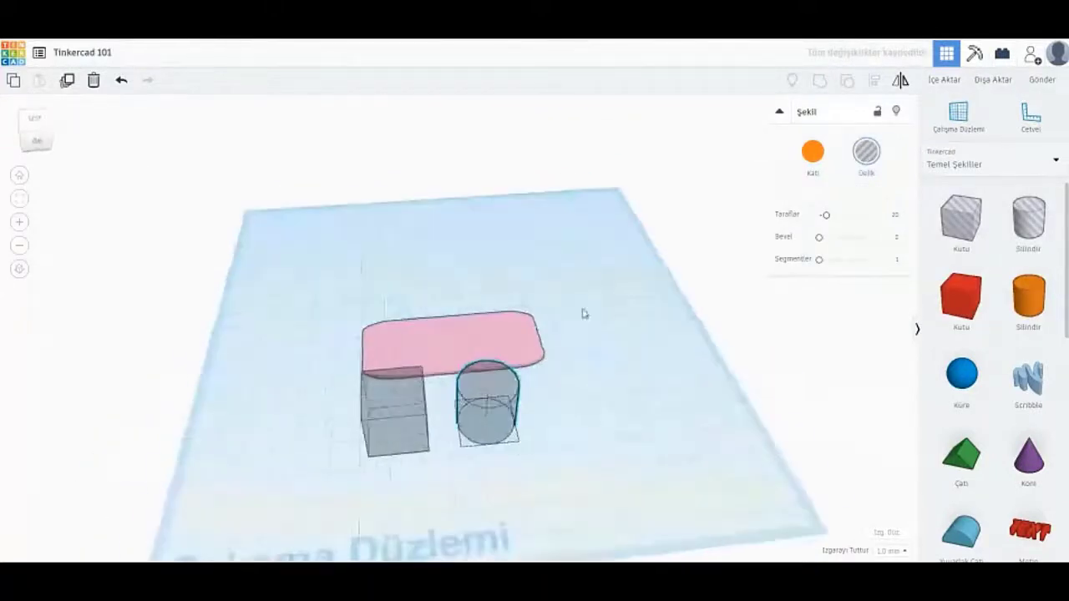
left_click(385, 430)
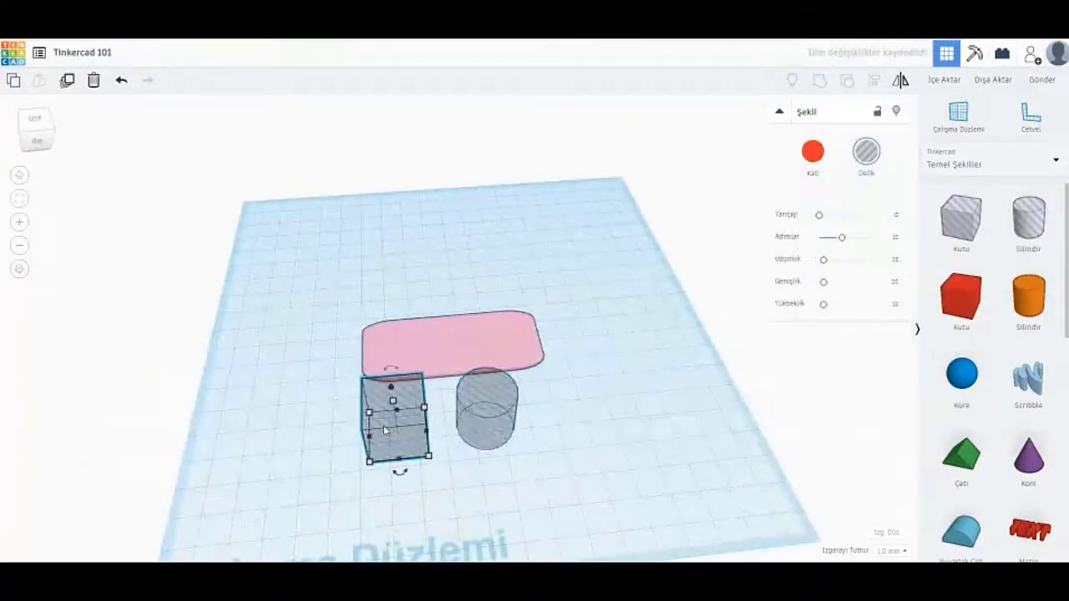
key("Delete")
Step: Convert the cylinder hole in front of the plate into a solid orange cylinder
left_click(484, 434)
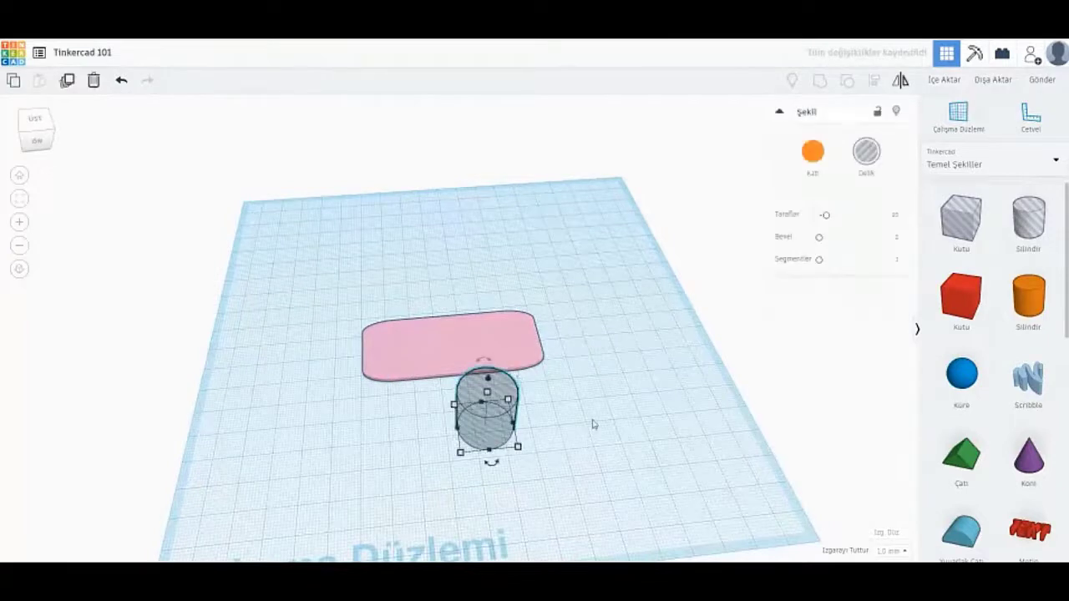
right_click_drag(593, 425, 595, 410)
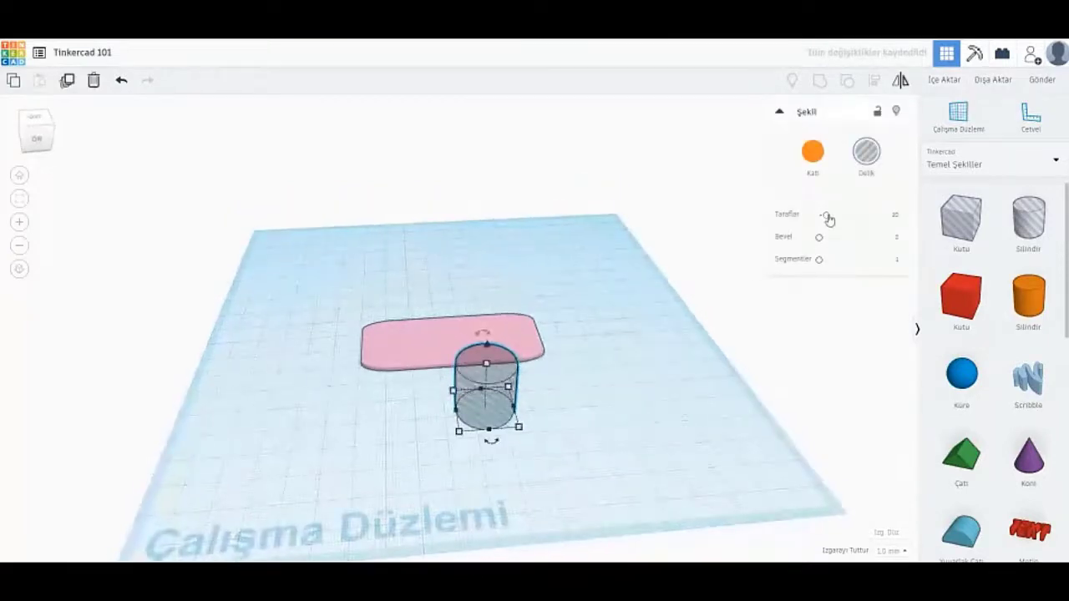
left_click(813, 151)
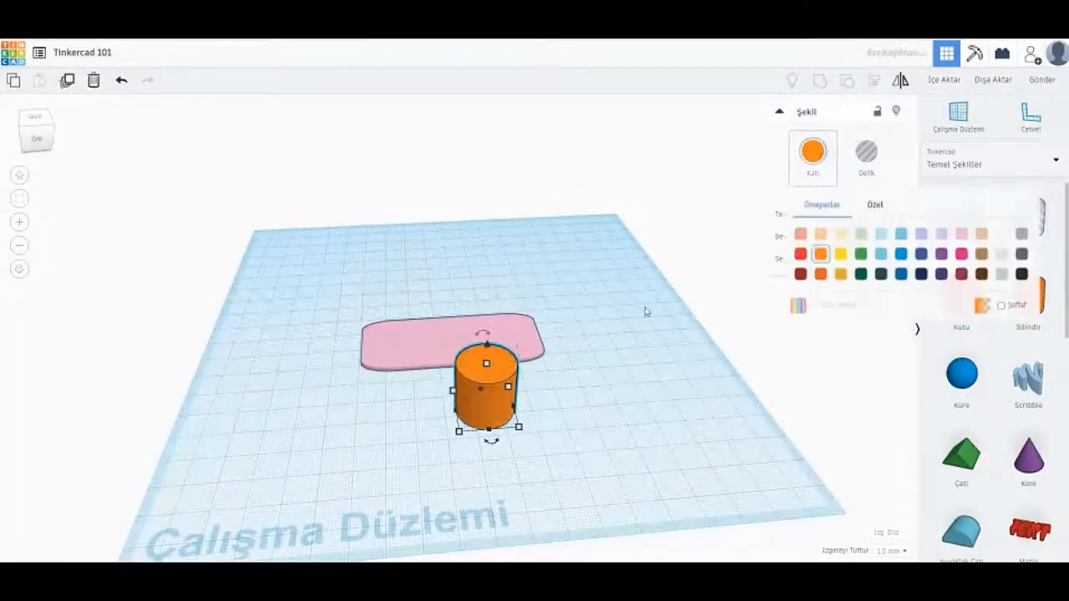
scroll(573, 384, "up", 2)
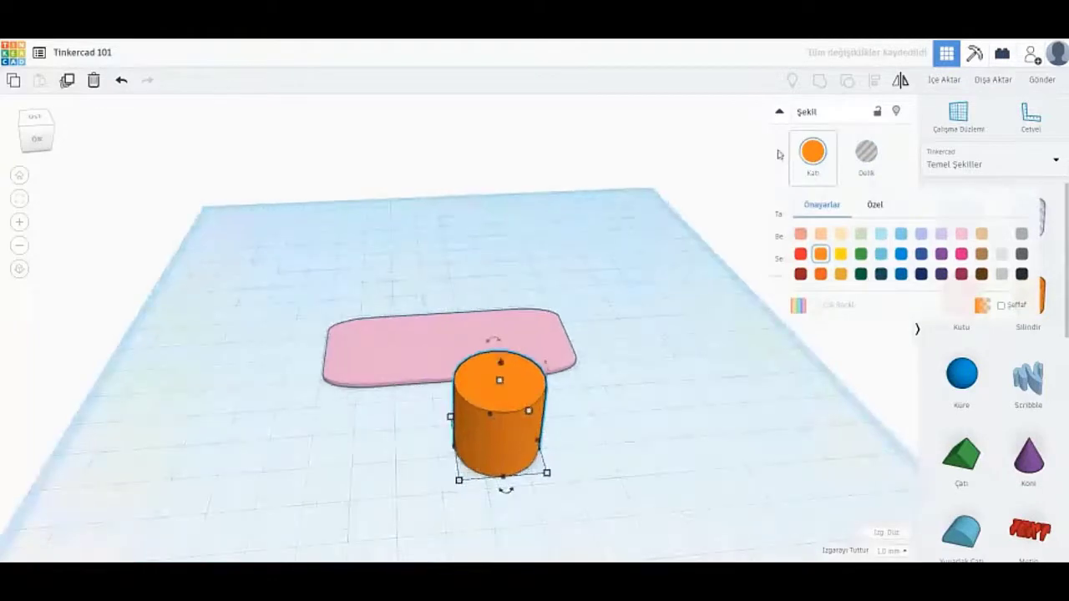
left_click(805, 155)
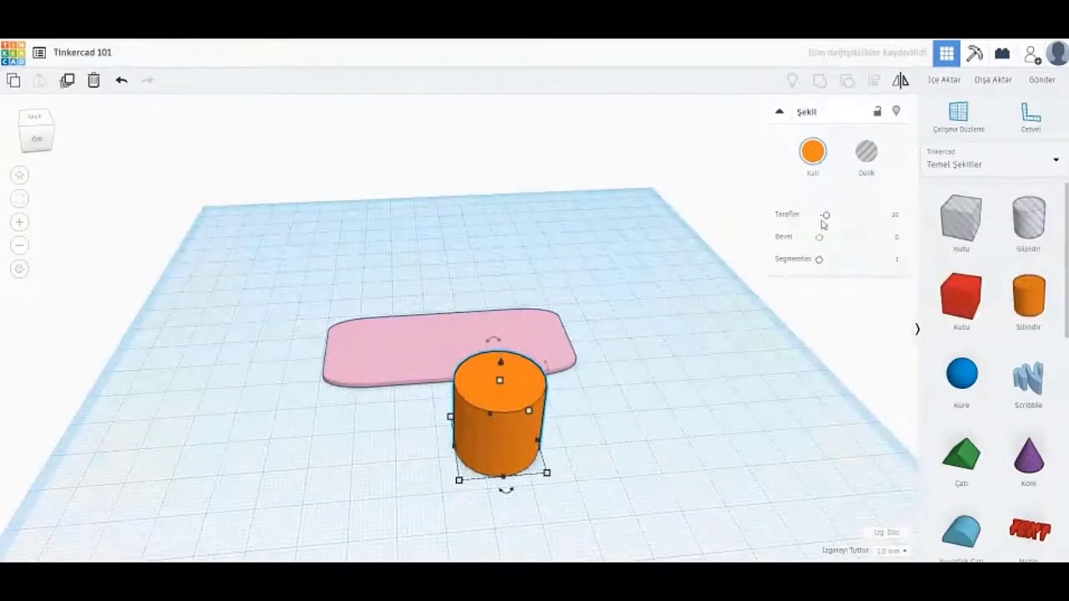
Step: Reduce the orange cylinder's number of sides (Taraflar) to the minimum on its slider
key("f")
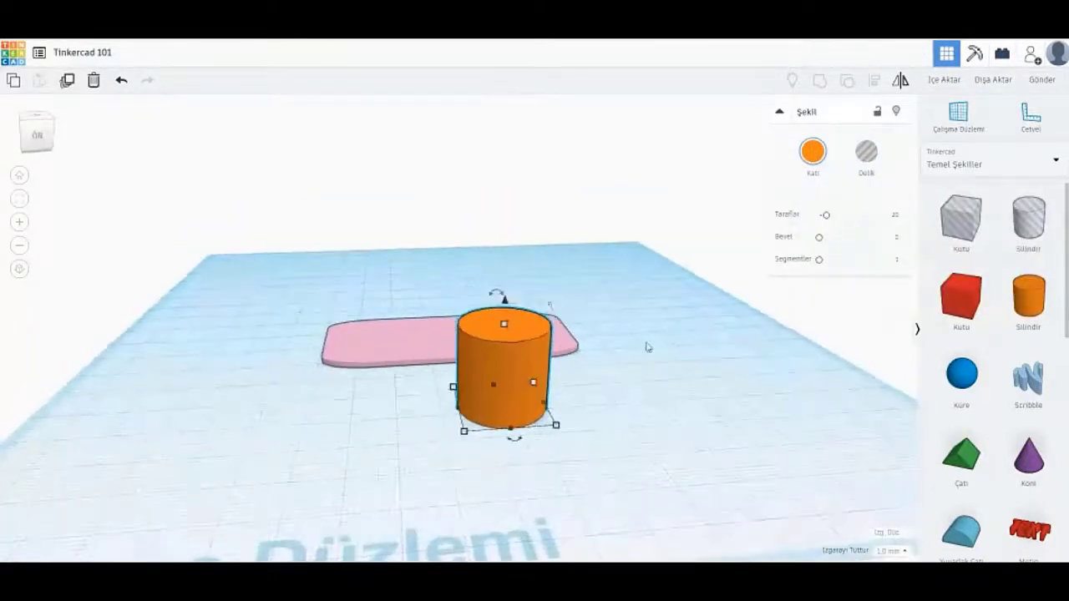
left_click_drag(827, 217, 808, 215)
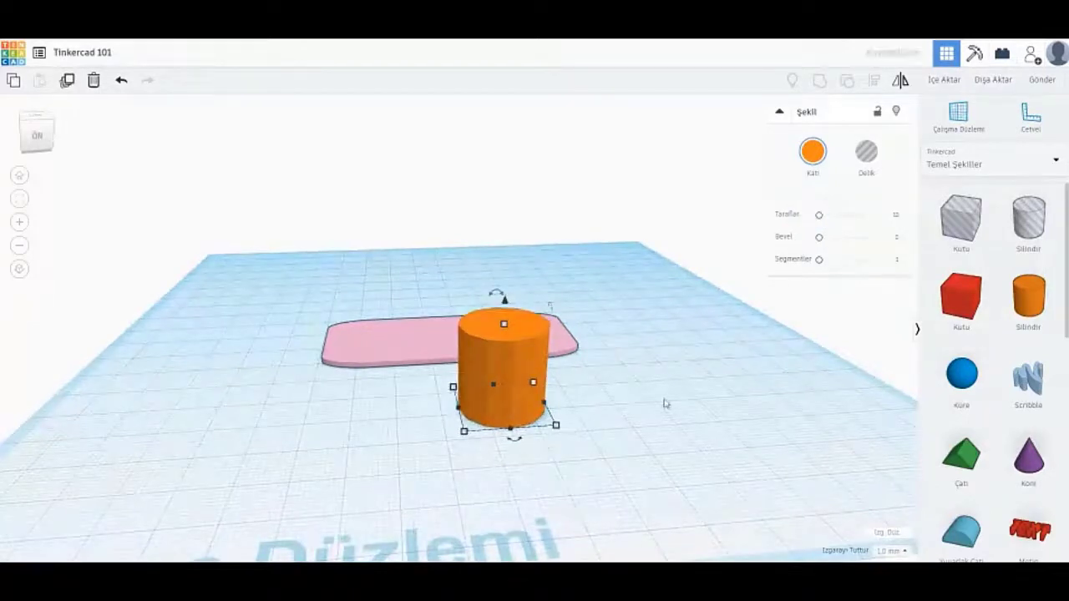
left_click(607, 415)
right_click_drag(607, 416, 528, 449)
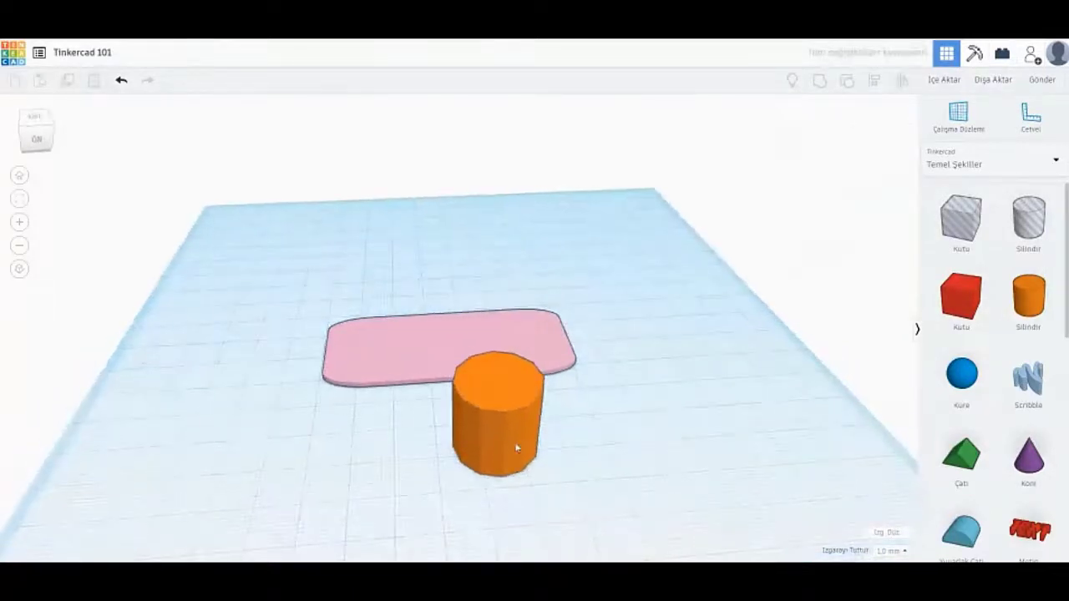
Step: Raise the orange cylinder's number of sides (Taraflar) to 64
left_click(506, 428)
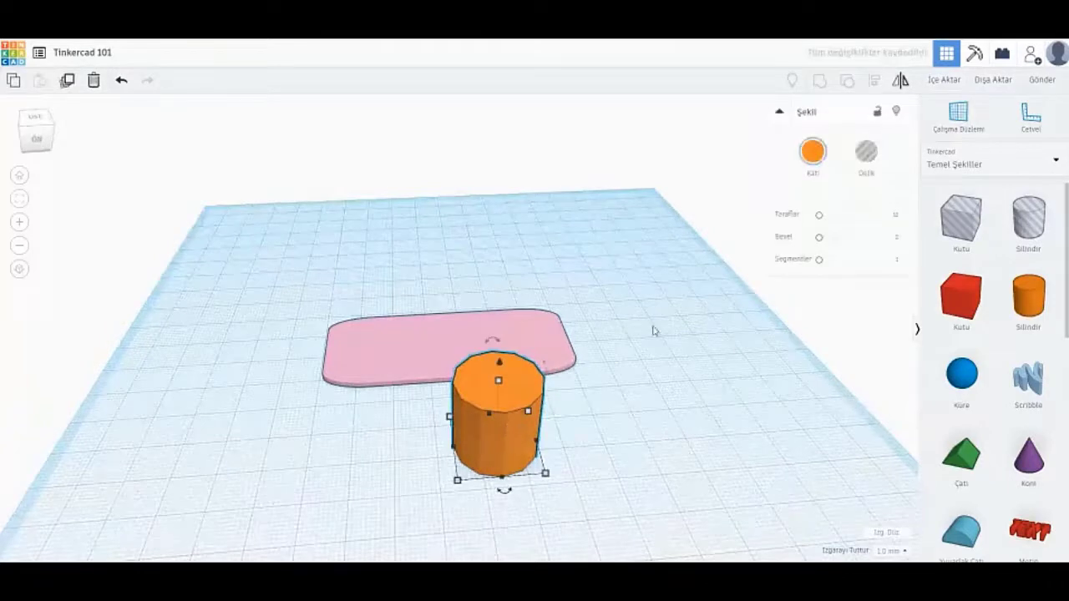
left_click_drag(821, 218, 911, 220)
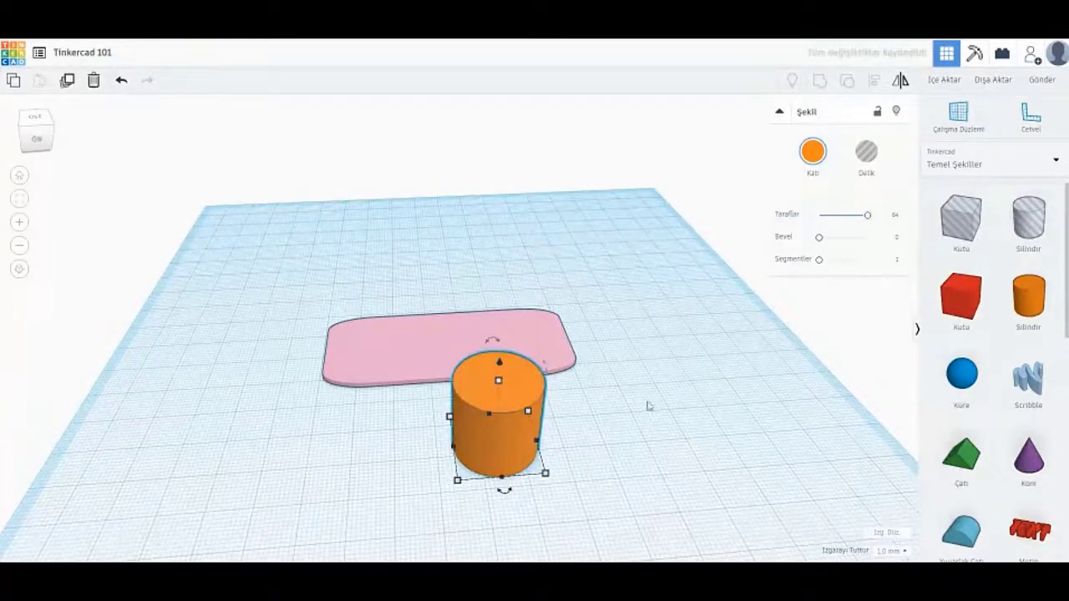
left_click(547, 456)
scroll(547, 456, "up", 3)
right_click_drag(547, 456, 675, 357)
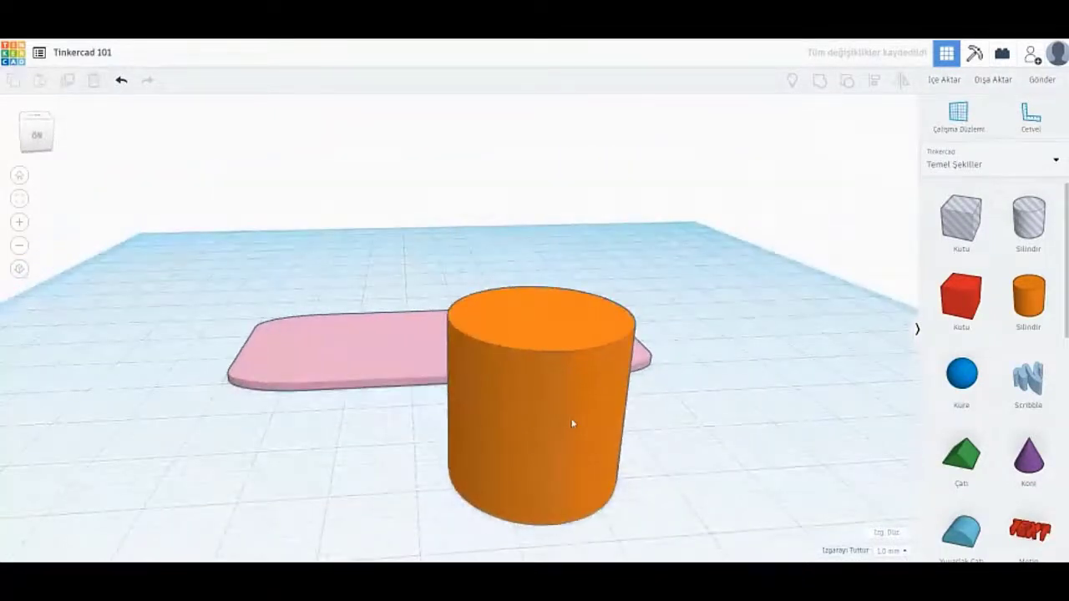
left_click(564, 349)
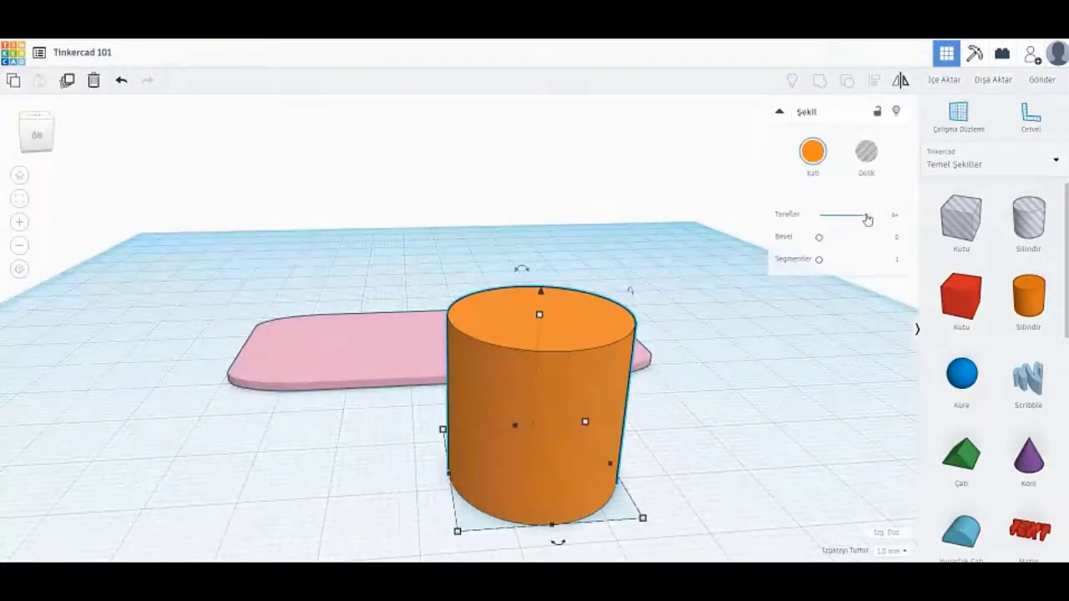
mouse_move(709, 353)
right_mouse_down()
mouse_move(700, 386)
mouse_move(685, 392)
mouse_move(702, 355)
right_mouse_up()
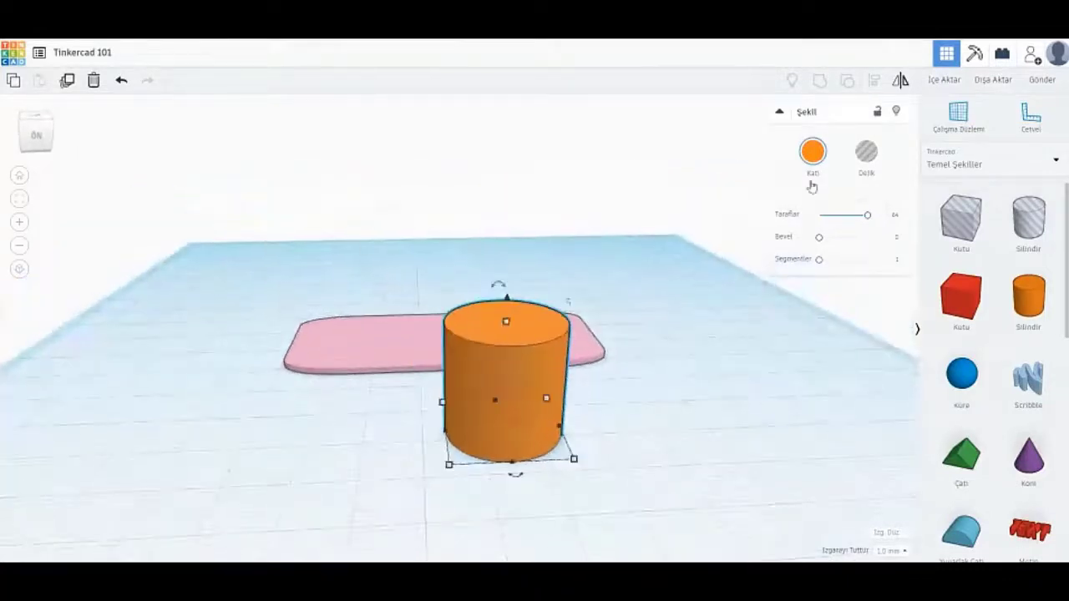
Step: Convert the orange cylinder to a hole (Delik) and set its width and depth to 5 mm each
left_click(864, 162)
right_click_drag(638, 274, 557, 492)
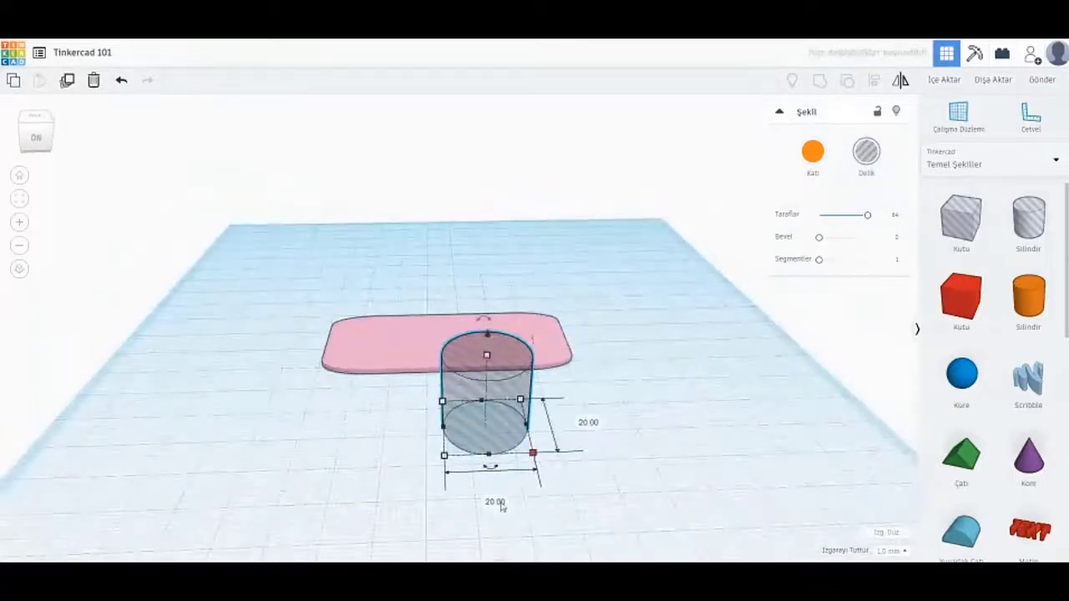
left_click(499, 503)
type("6")
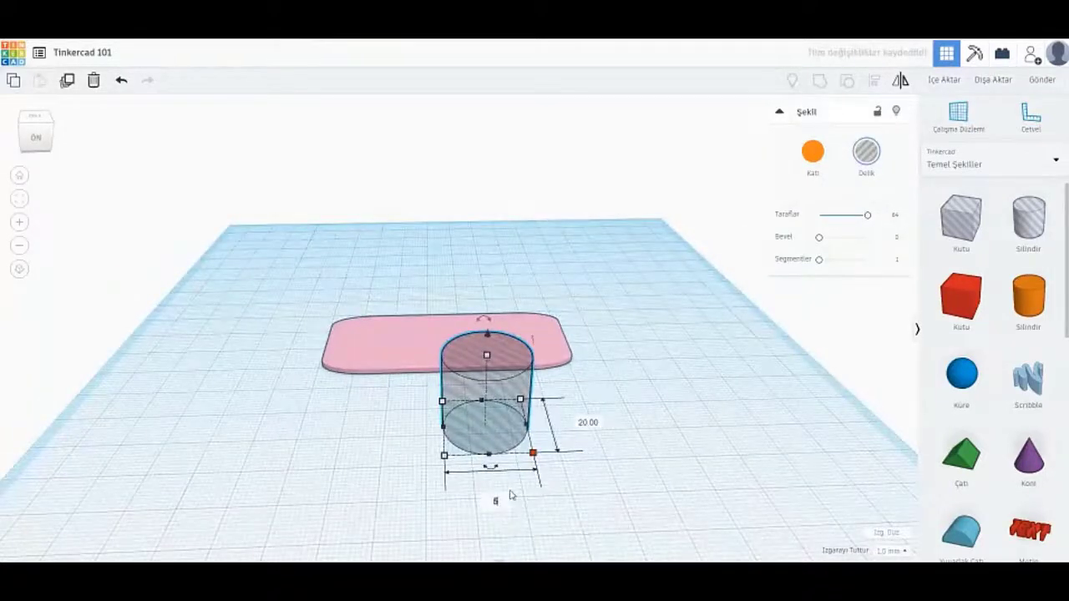
key("Return")
left_click(525, 424)
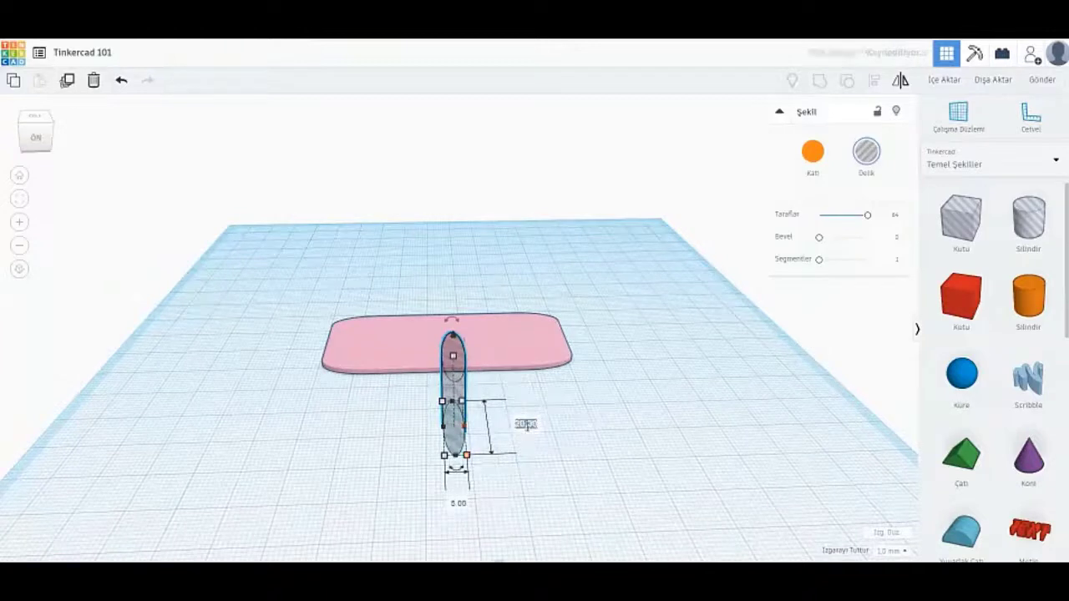
type("5")
key("Return")
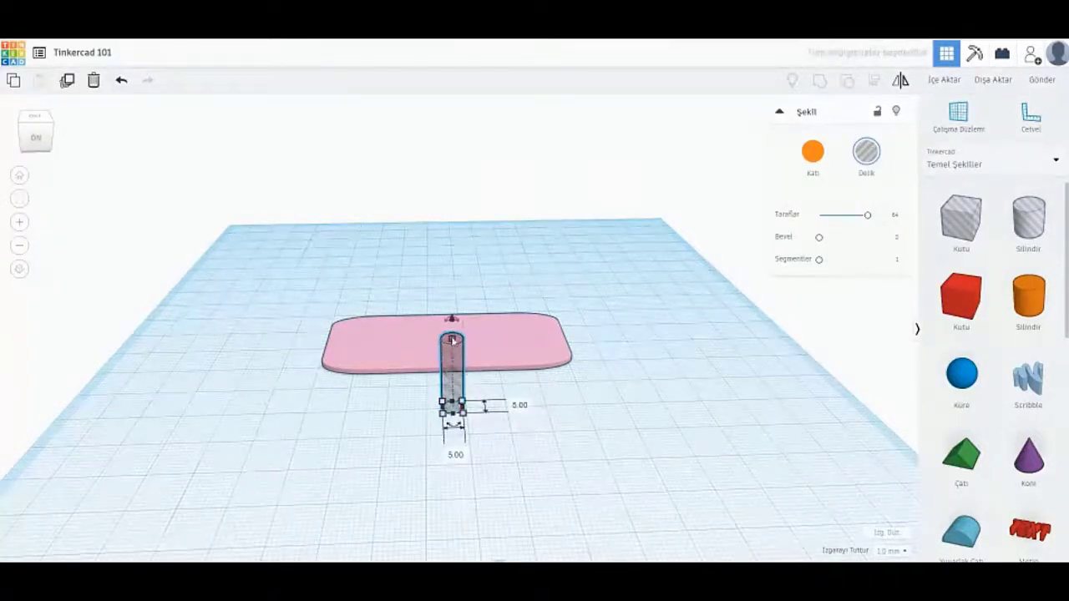
Step: Set the cylinder hole's height to 10 mm
left_click(518, 373)
type("10")
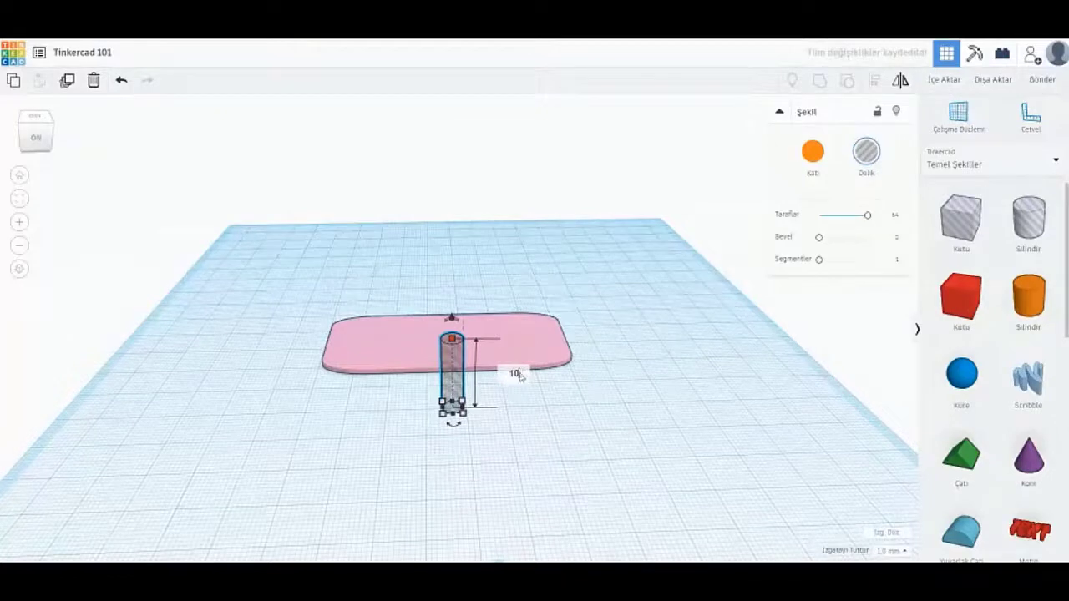
key("Return")
Step: Move the cylinder hole 29 mm left and 40 mm back onto the pink plate's back-left corner
left_click(406, 291)
right_click_drag(406, 291, 404, 331)
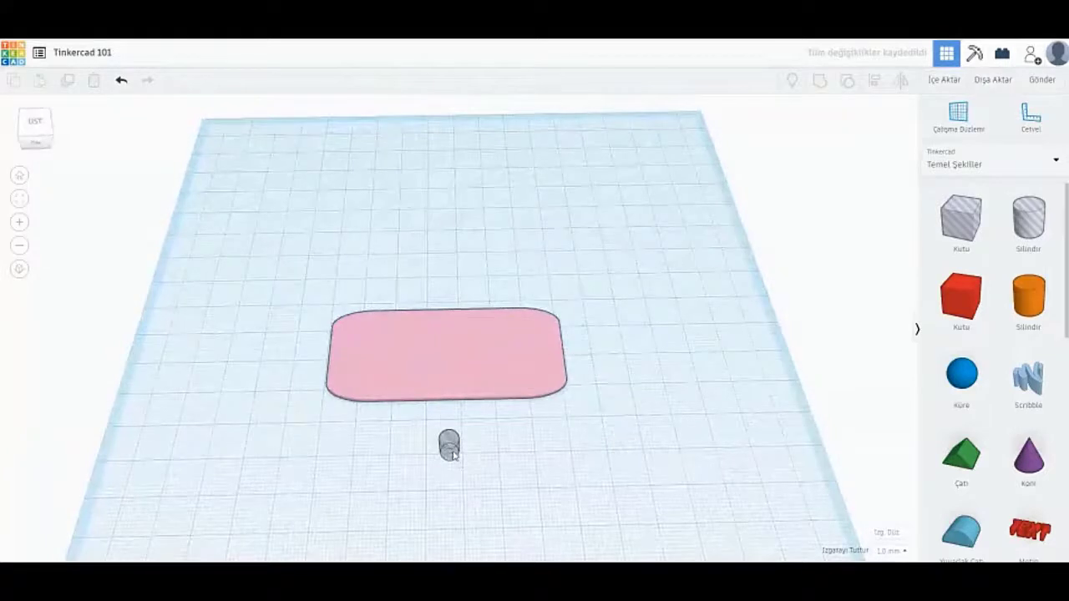
left_click_drag(451, 454, 353, 328)
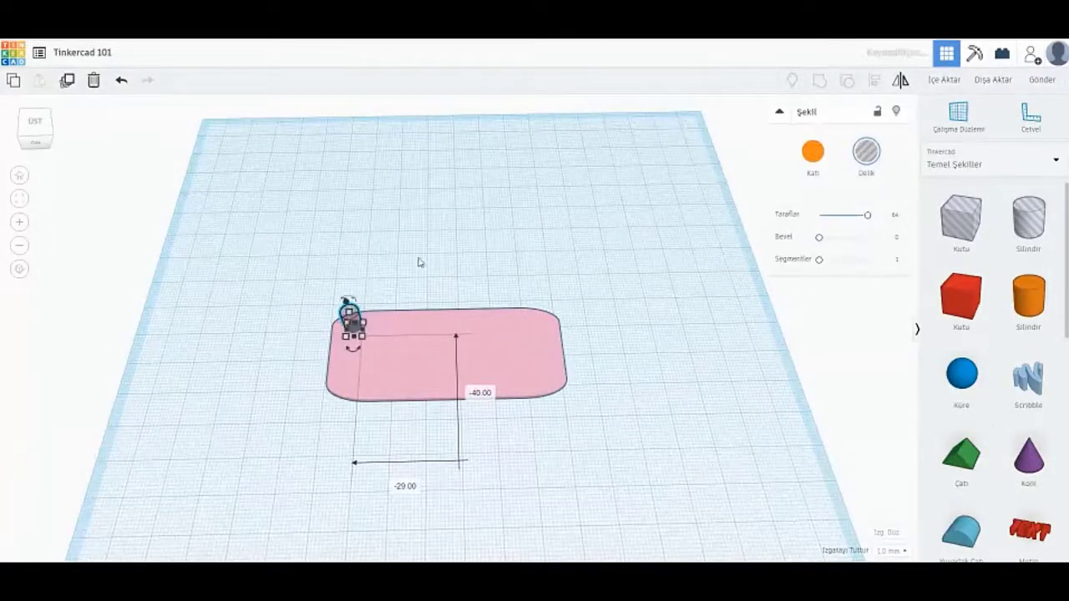
left_click(436, 184)
right_click_drag(437, 184, 334, 287)
right_click_drag(500, 242, 465, 289)
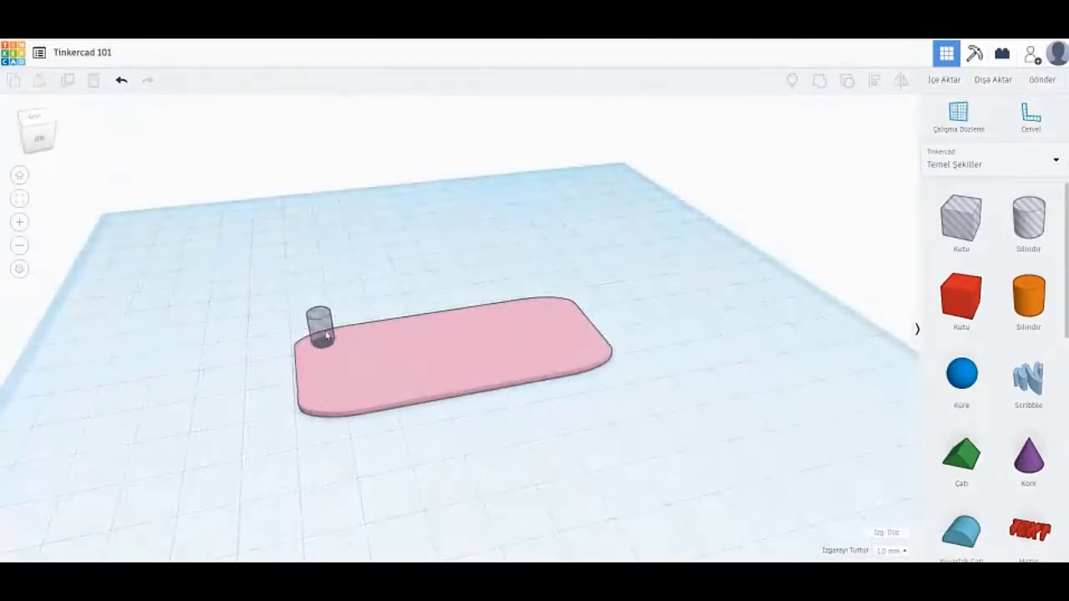
scroll(348, 335, "down", 5)
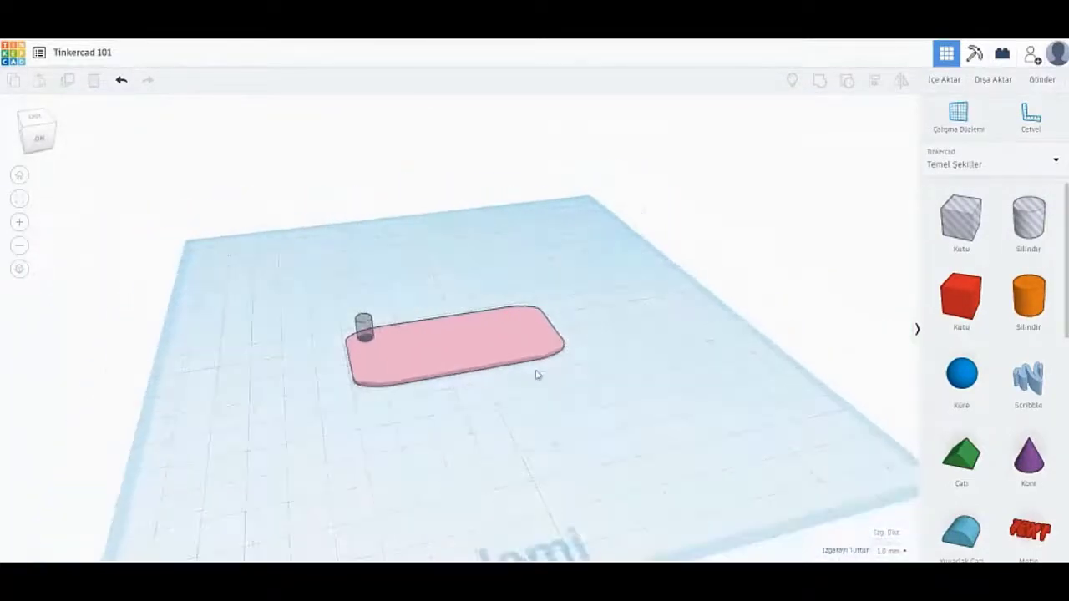
scroll(422, 376, "up", 3)
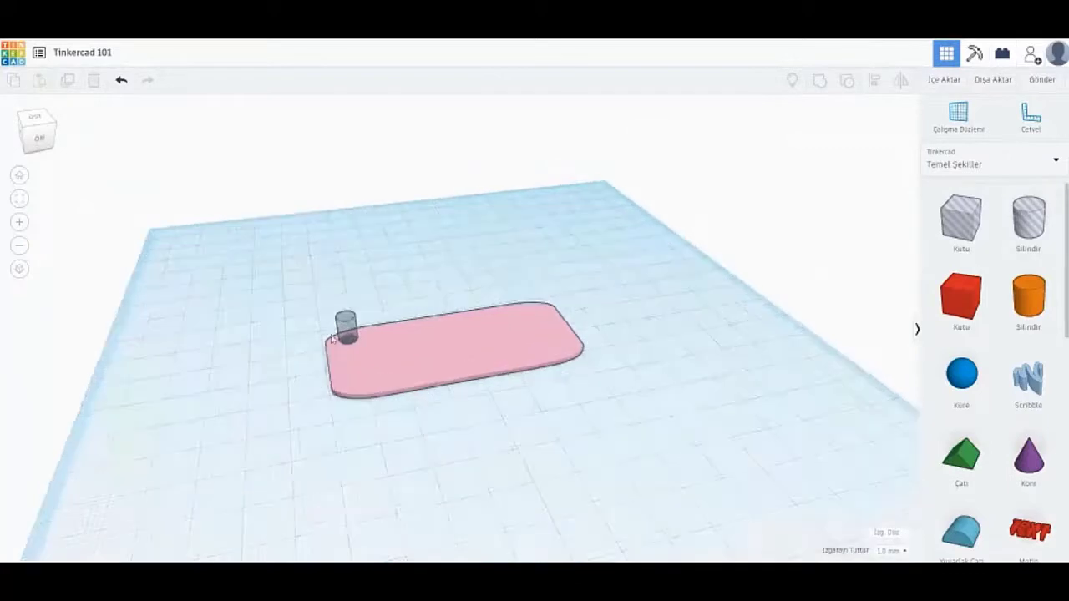
scroll(338, 243, "up", 1)
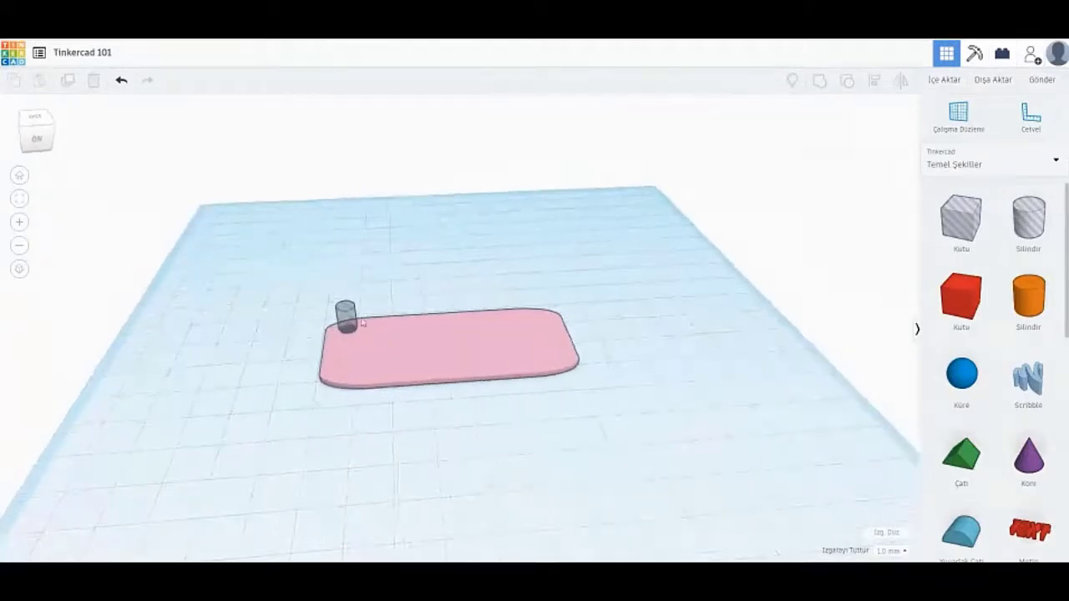
Step: Lift the pink plate to 42 mm above the workplane and lower it back to 0
left_click(418, 349)
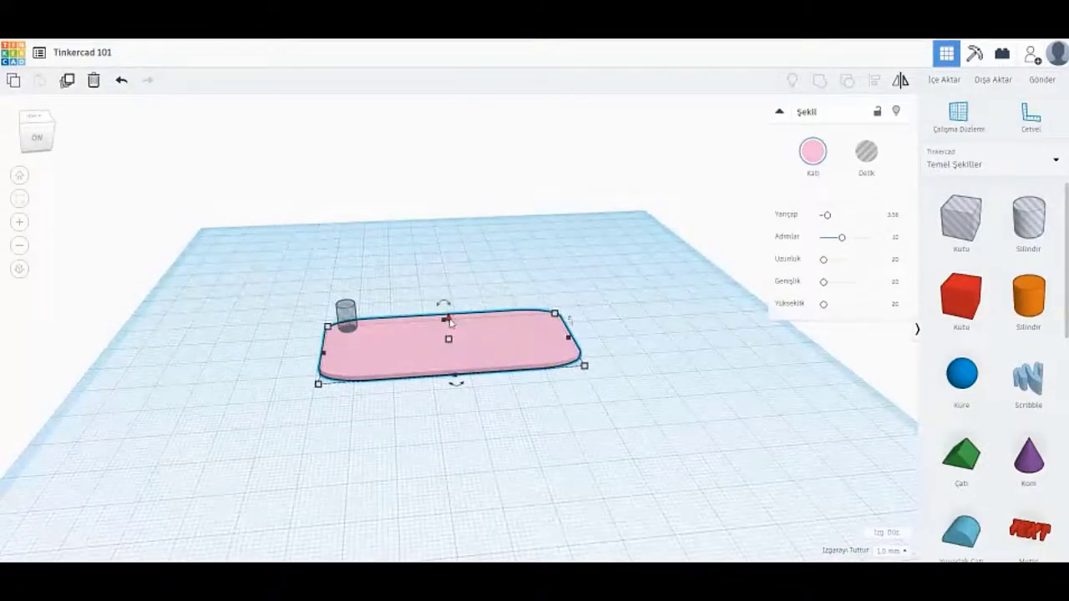
left_click_drag(449, 323, 447, 175)
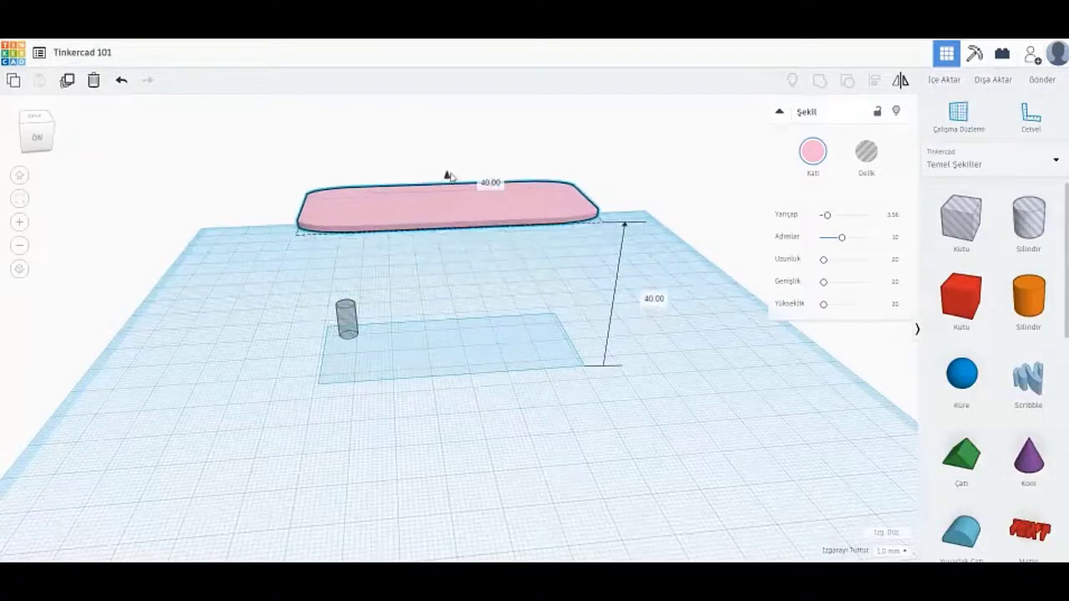
right_click_drag(468, 235, 458, 199)
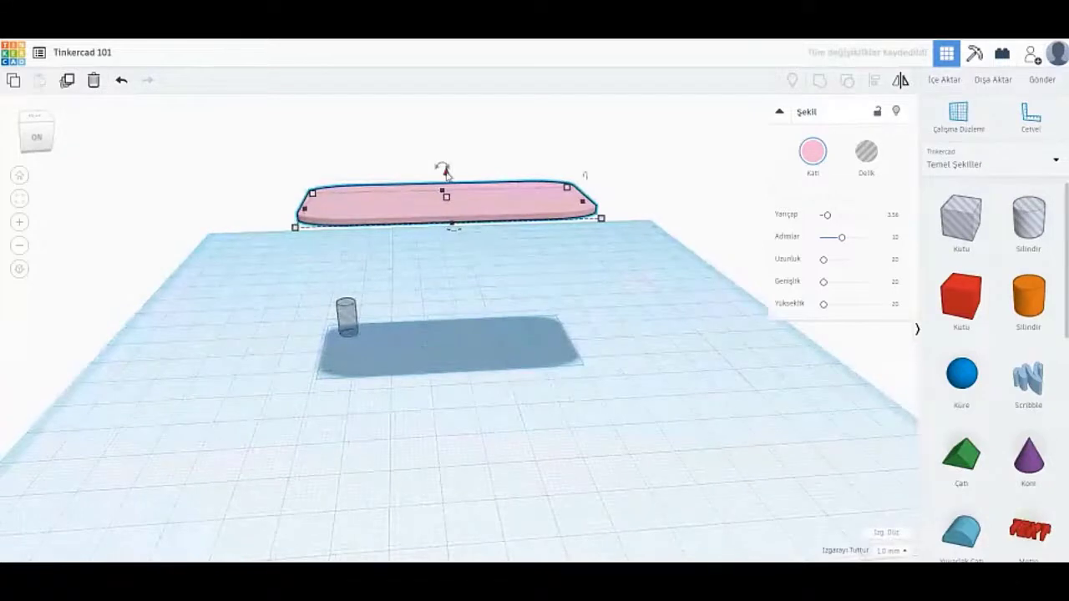
left_click_drag(446, 171, 446, 167)
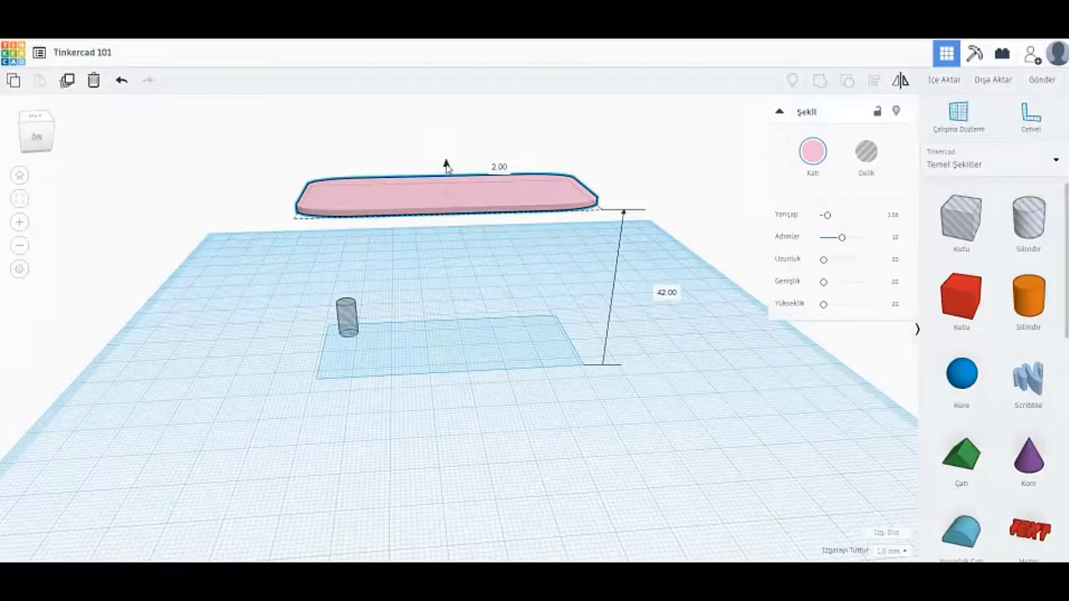
left_click_drag(447, 166, 445, 211)
left_click_drag(446, 253, 449, 323)
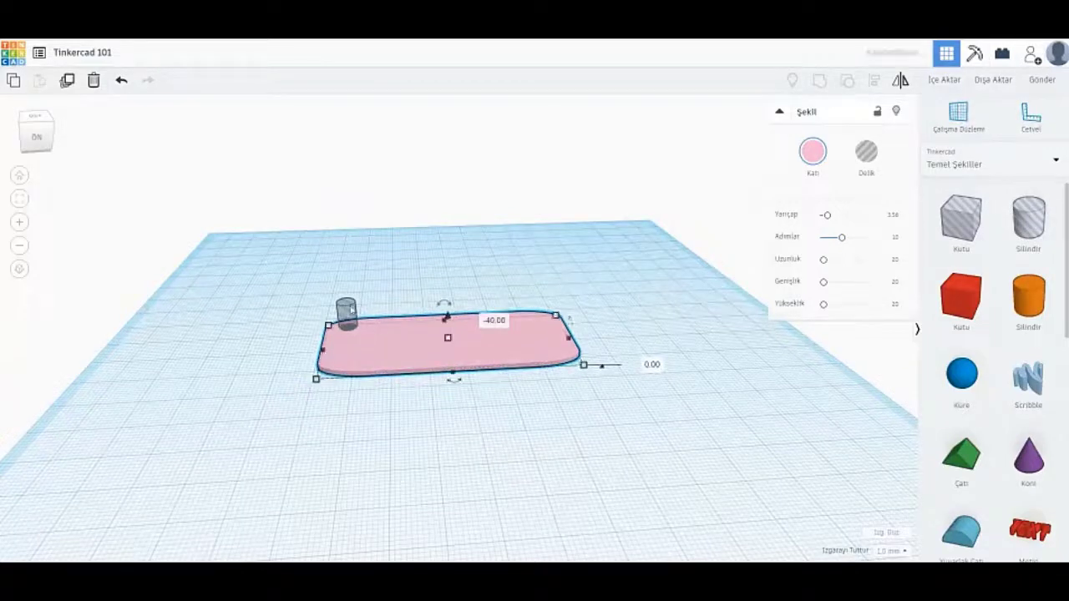
Step: Raise the cylinder hole a few millimetres at the pink plate's back-left corner
left_click(346, 313)
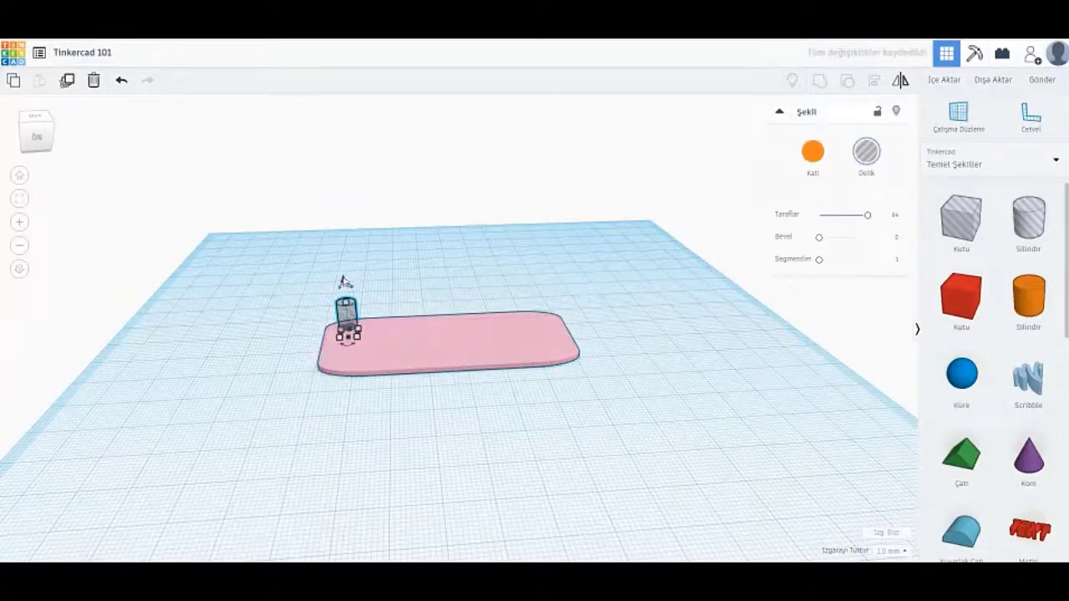
left_click_drag(344, 282, 344, 268)
left_click(259, 226)
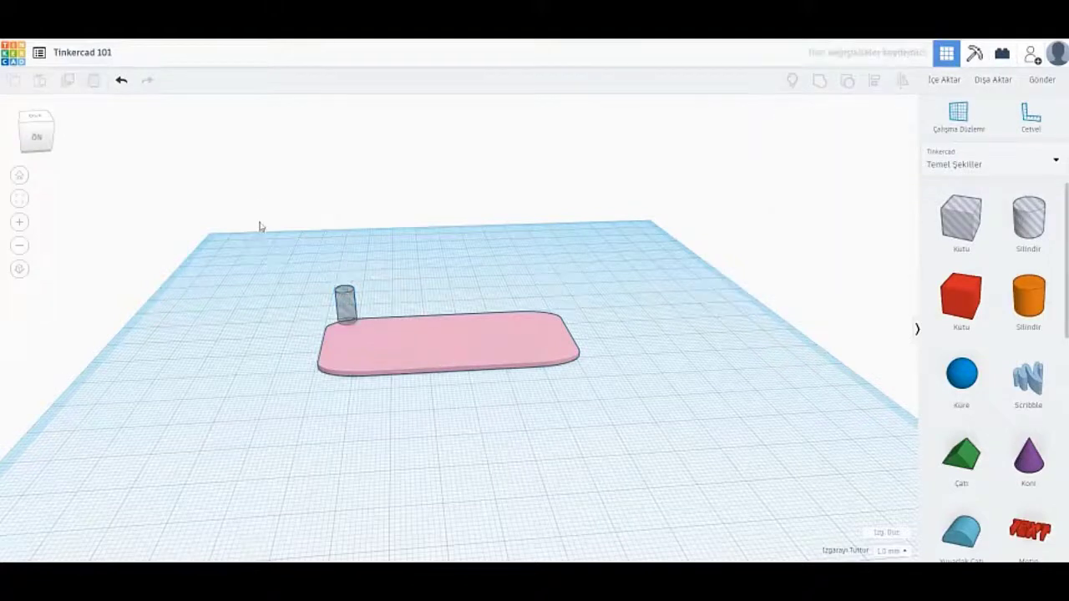
right_click_drag(260, 227, 245, 275)
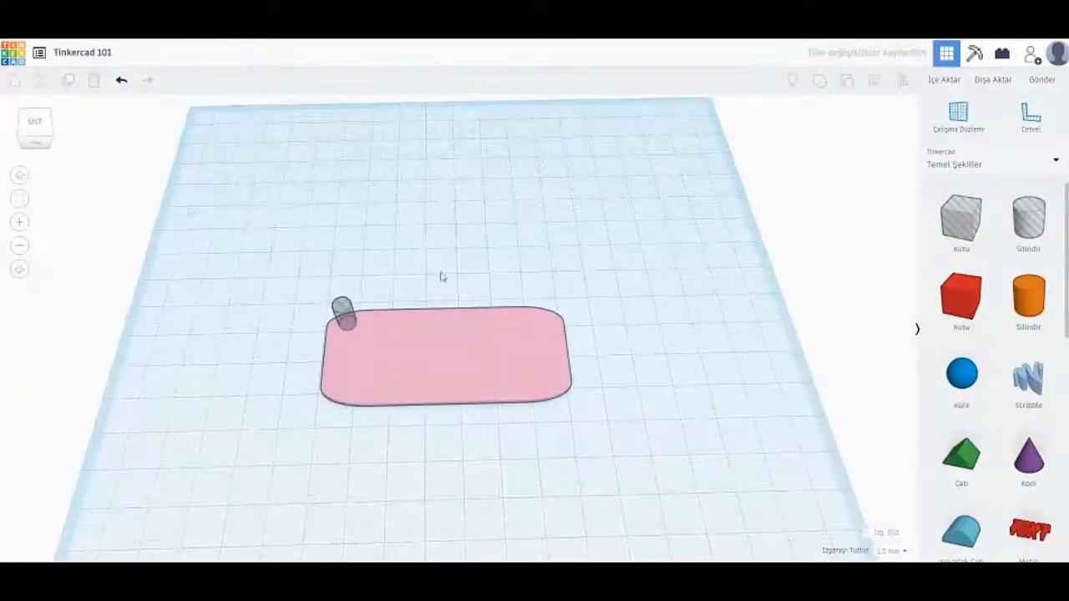
right_click_drag(443, 277, 442, 235)
scroll(377, 243, "up", 3)
scroll(389, 246, "down", 3)
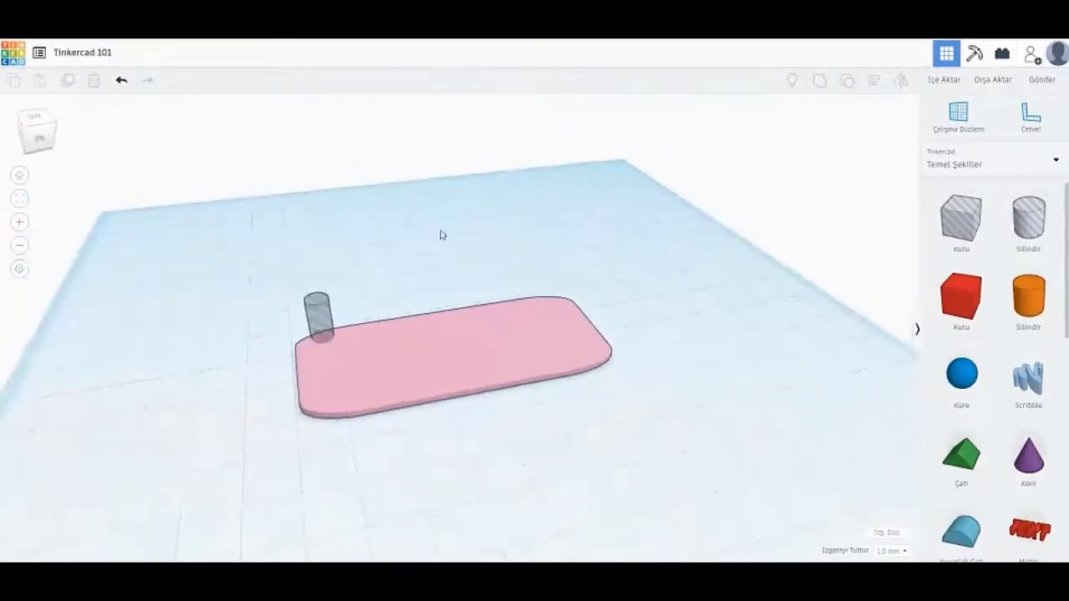
scroll(442, 235, "down", 2)
Step: Lower the cylinder hole so it passes through the pink plate's back-left corner
left_click(356, 321)
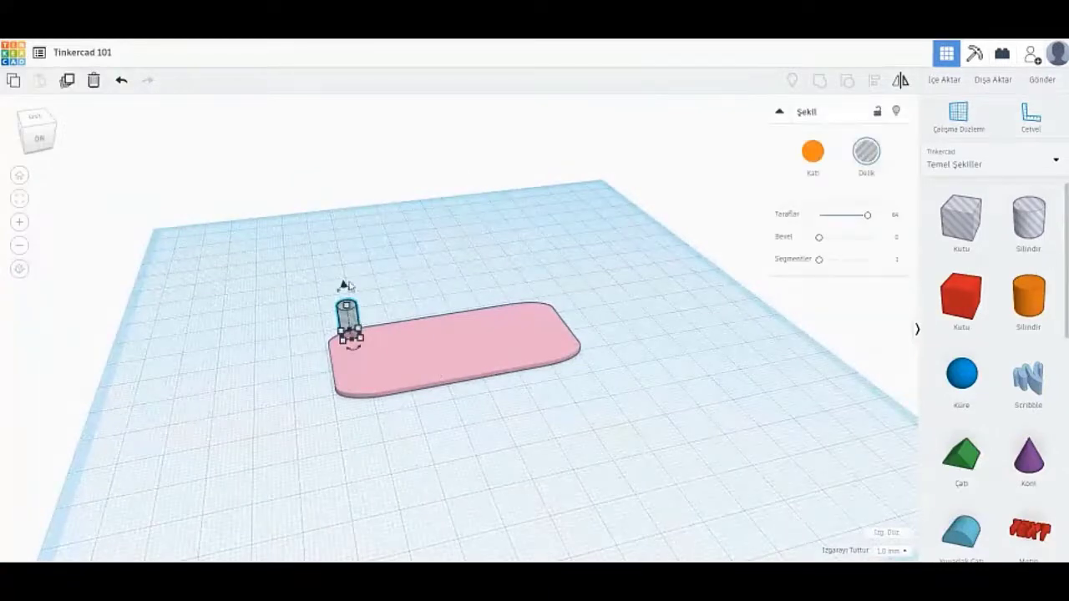
left_click_drag(343, 287, 346, 299)
left_click(339, 251)
right_click_drag(348, 231, 435, 229)
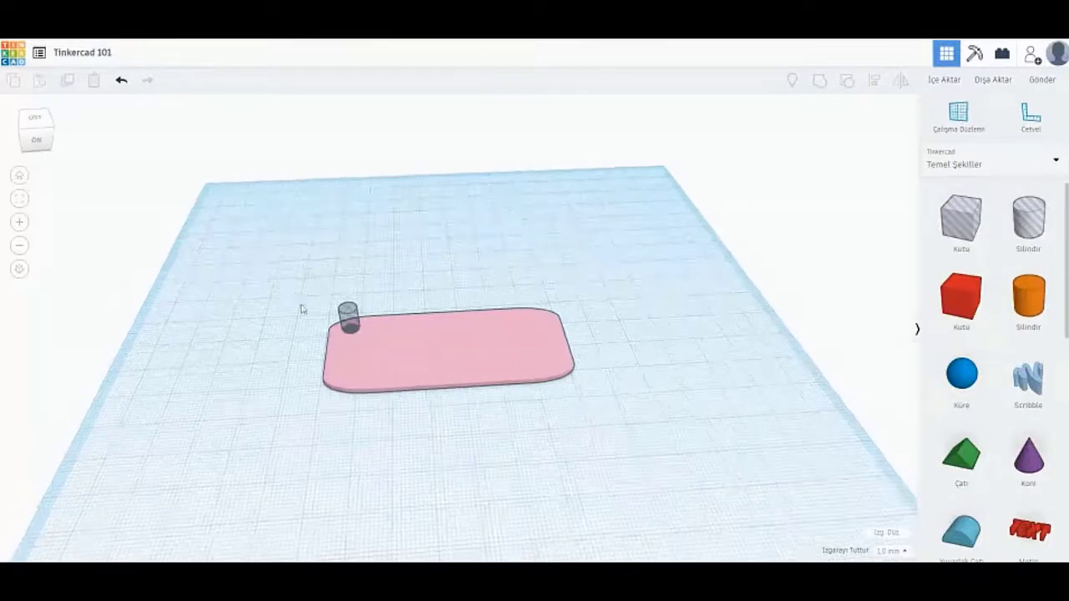
Step: Group the pink plate with the cylinder hole to cut the corner opening, and undo the grouping
left_click_drag(290, 294, 619, 422)
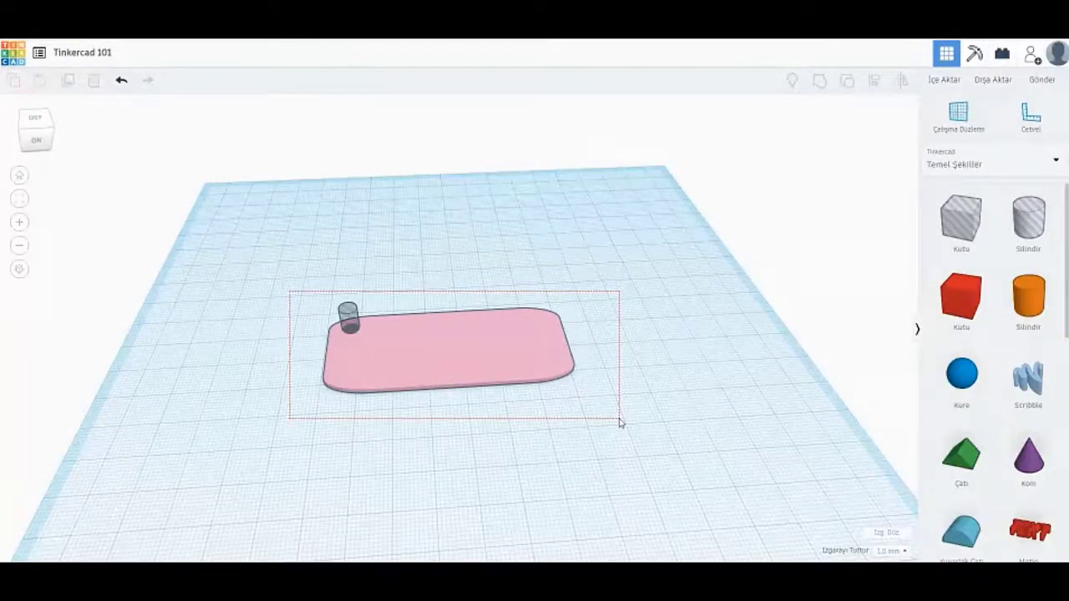
left_click_drag(619, 422, 619, 422)
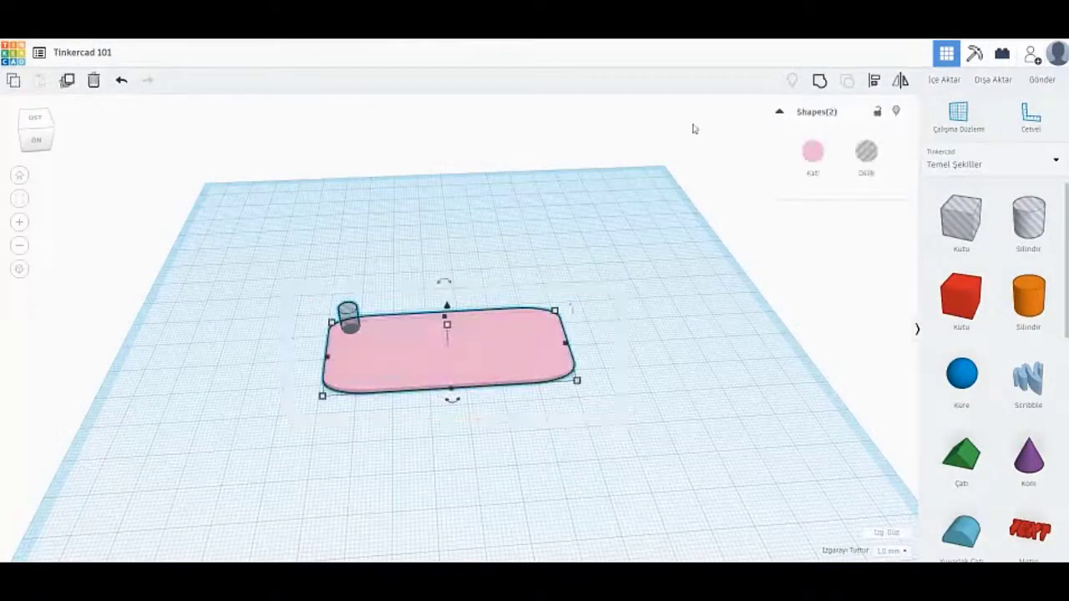
left_click(821, 83)
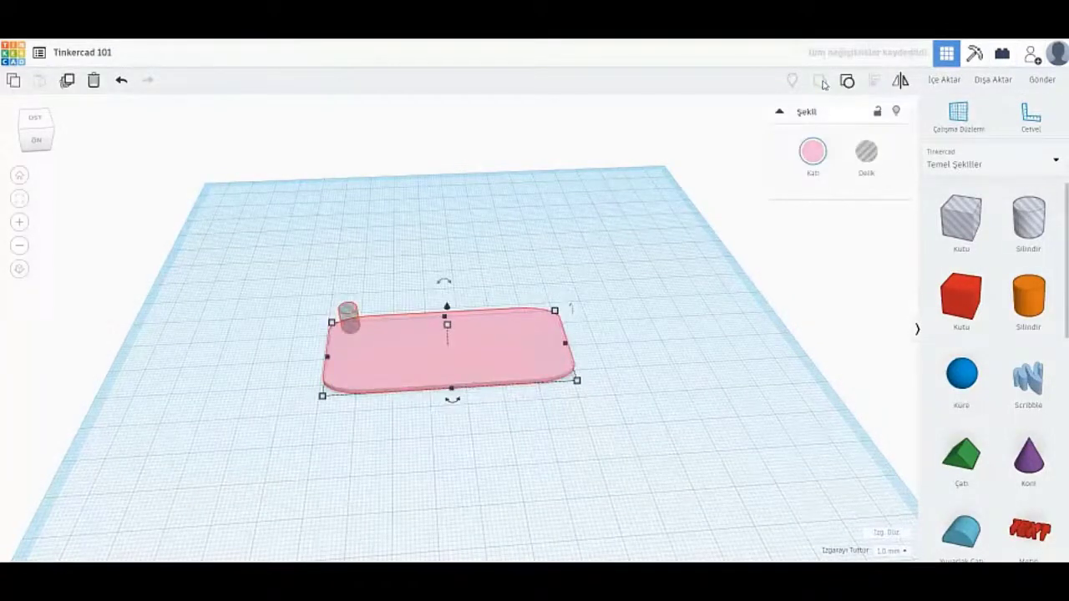
left_click(349, 249)
right_click_drag(349, 249, 305, 243)
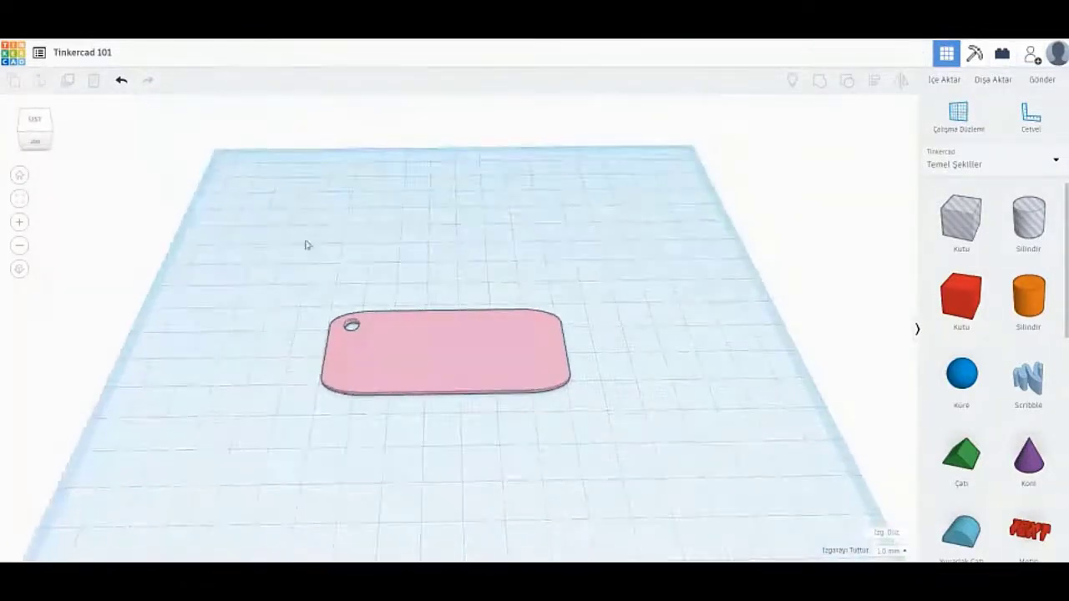
left_click(121, 84)
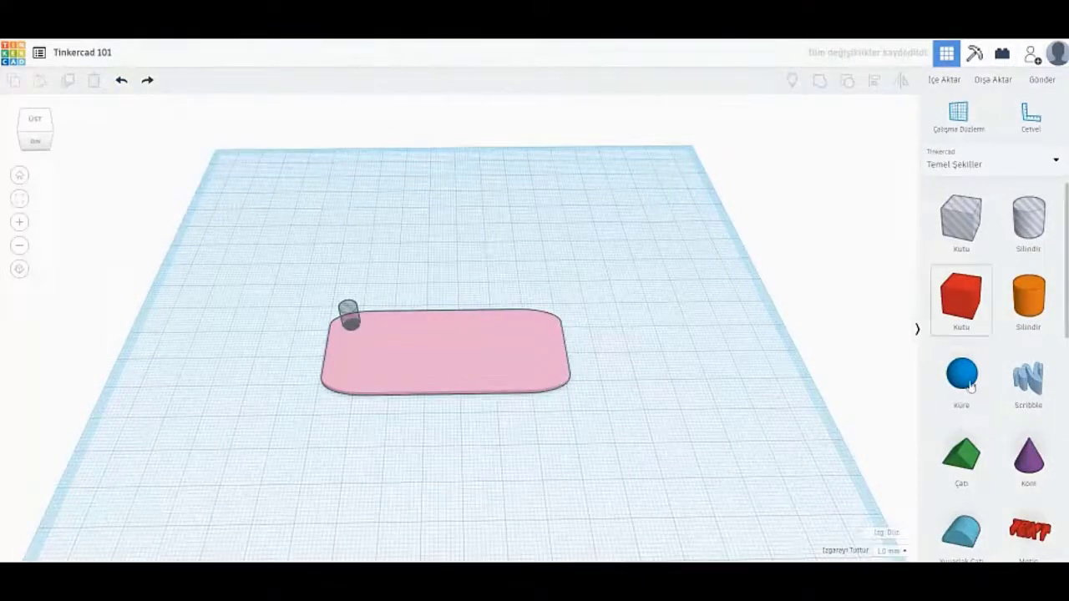
Step: Place a red box behind the pink plate and a yellow pyramid beside the plate's right end
left_click_drag(973, 309, 456, 290)
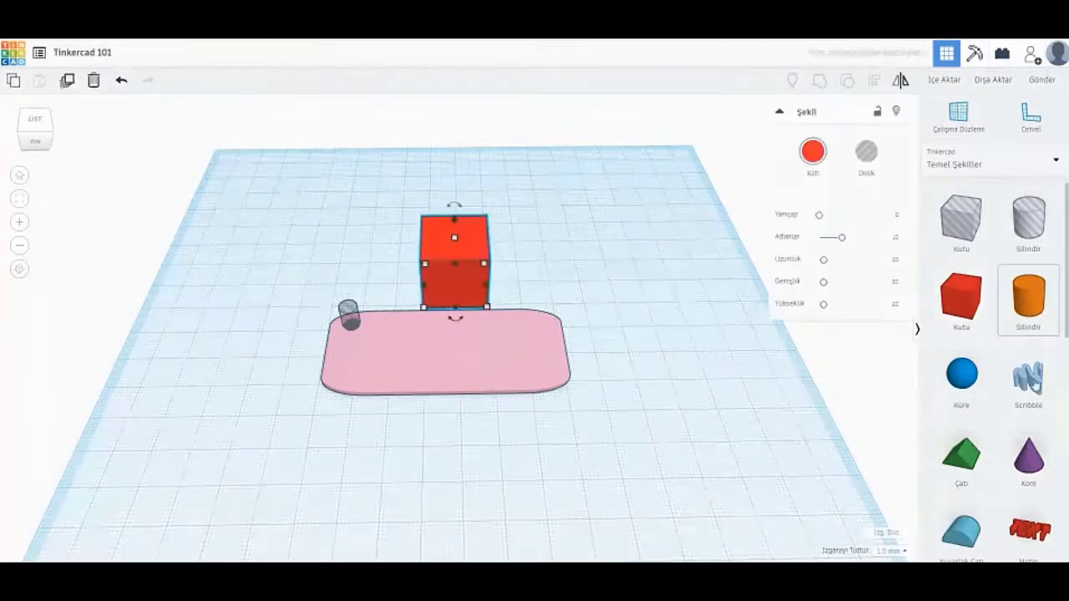
scroll(1027, 401, "down", 1)
scroll(1028, 410, "down", 4)
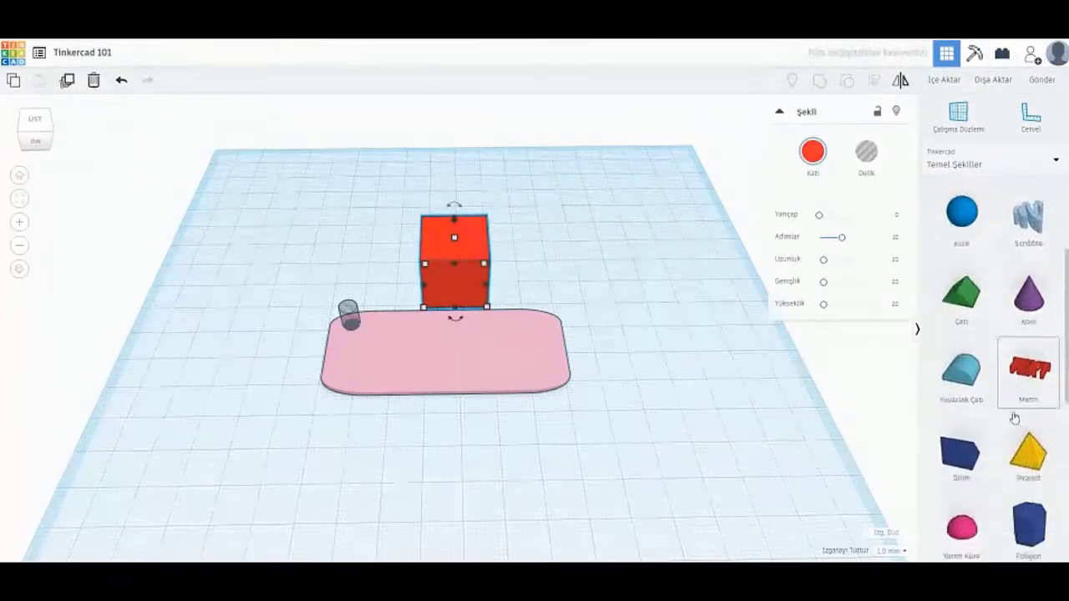
scroll(1031, 418, "down", 1)
left_click(1032, 355)
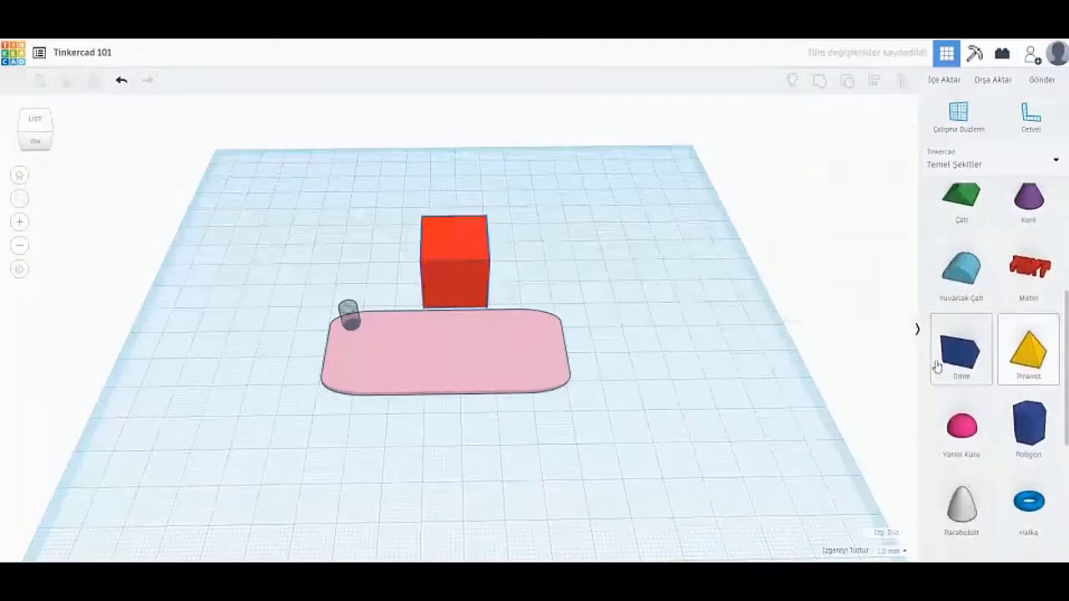
left_click_drag(1035, 342, 605, 351)
left_click(608, 432)
left_click_drag(629, 460, 669, 450)
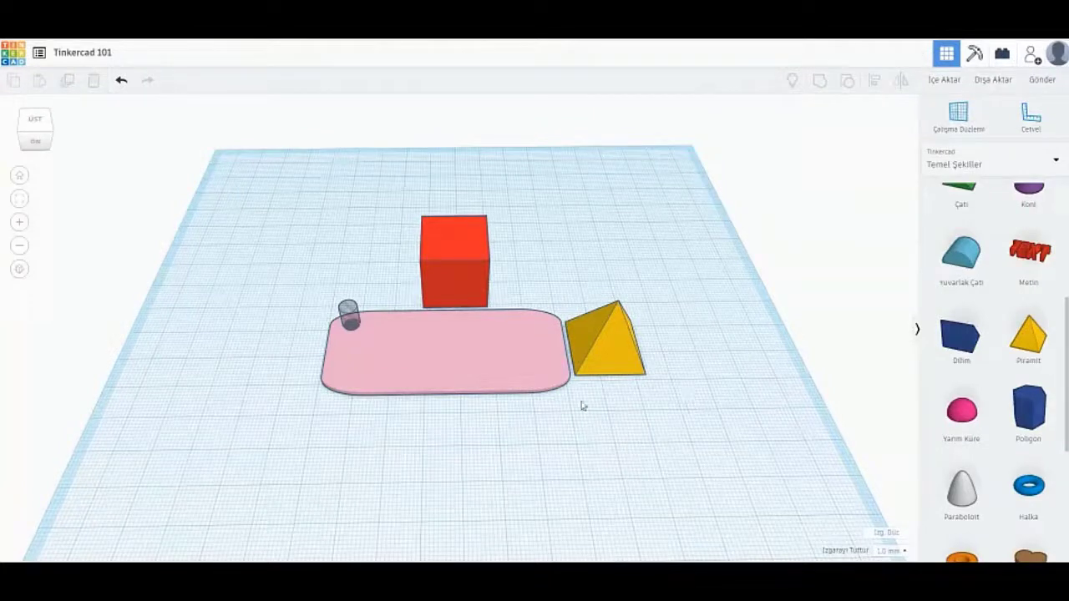
Step: Select the pink plate together with the cylinder hole, and clear the selection
left_click(449, 366)
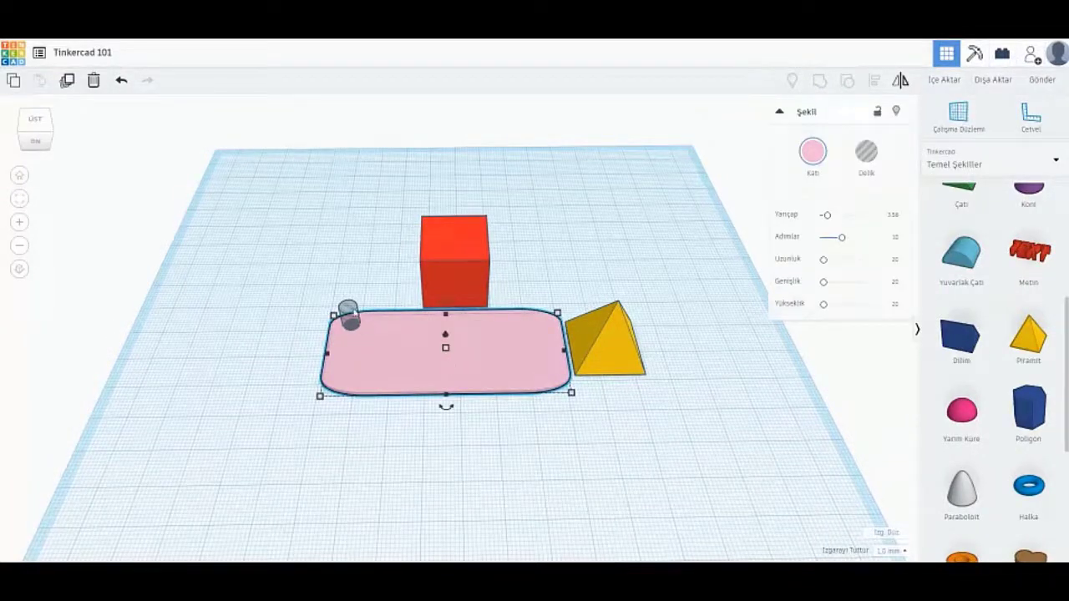
left_click(349, 314, "shift")
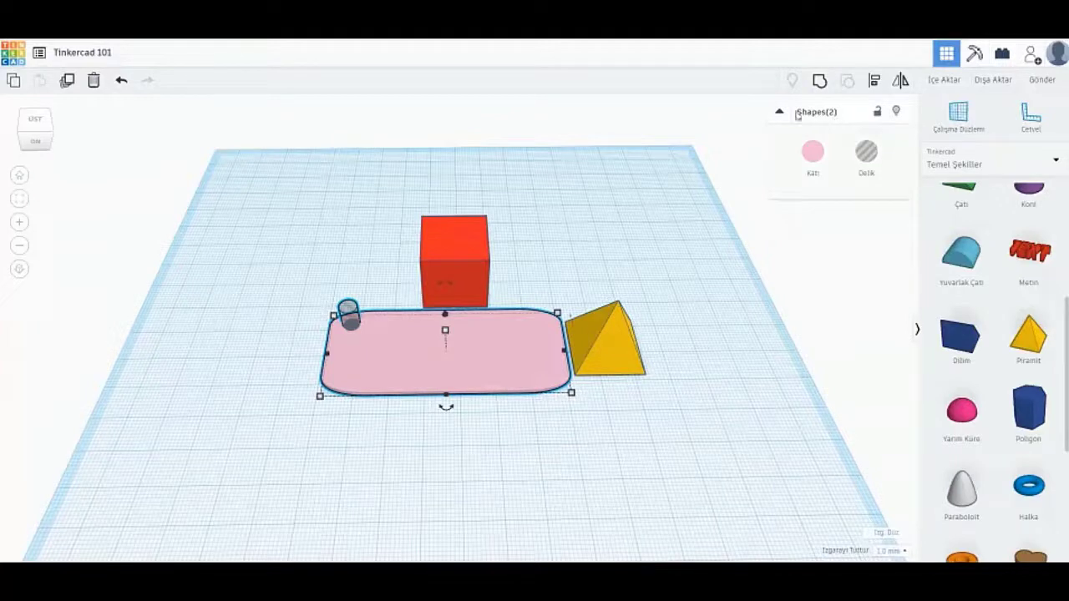
left_click(700, 363)
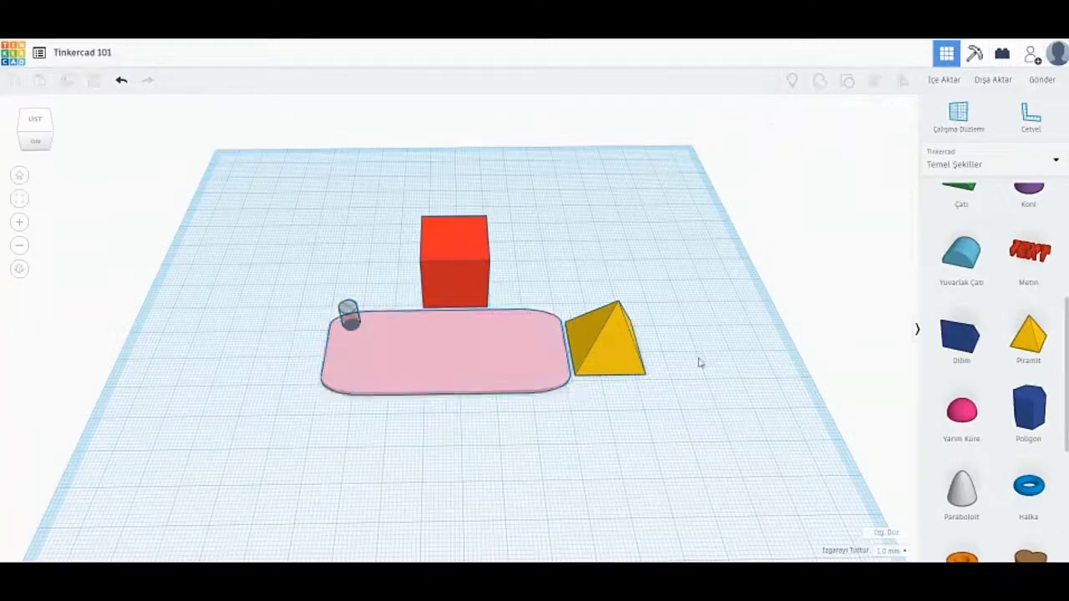
Step: Group the pink plate with the cylinder hole to cut the opening in its back-left corner
key("shift")
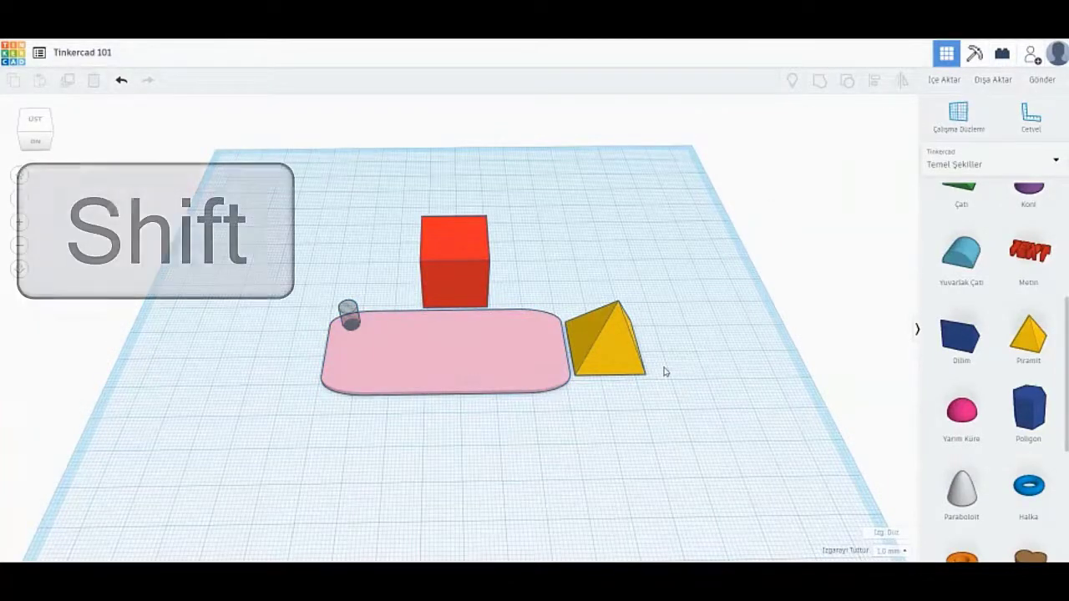
left_click(443, 369)
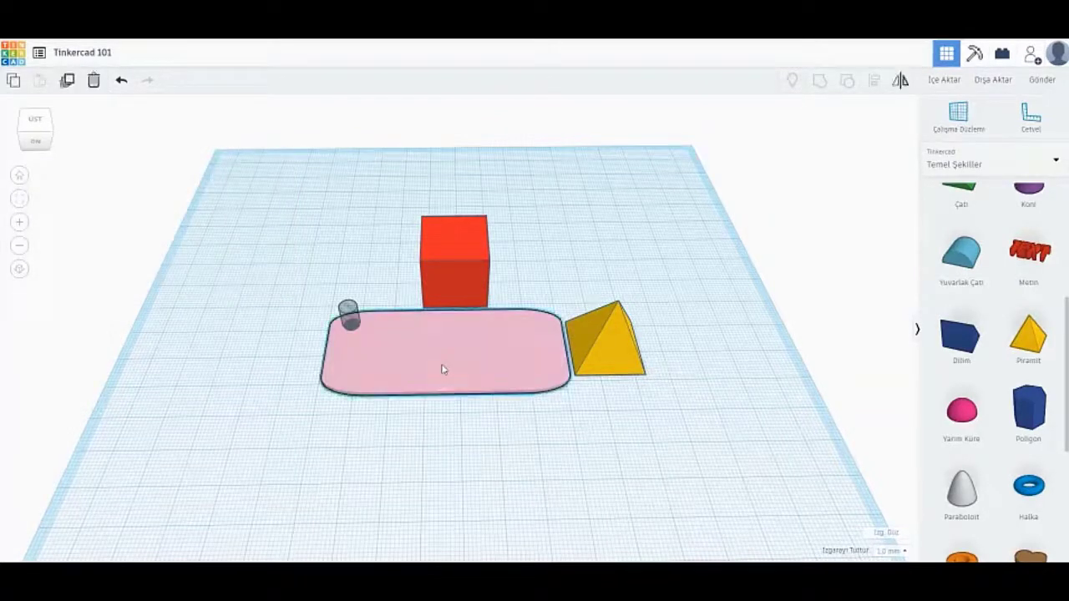
left_click(349, 310, "shift")
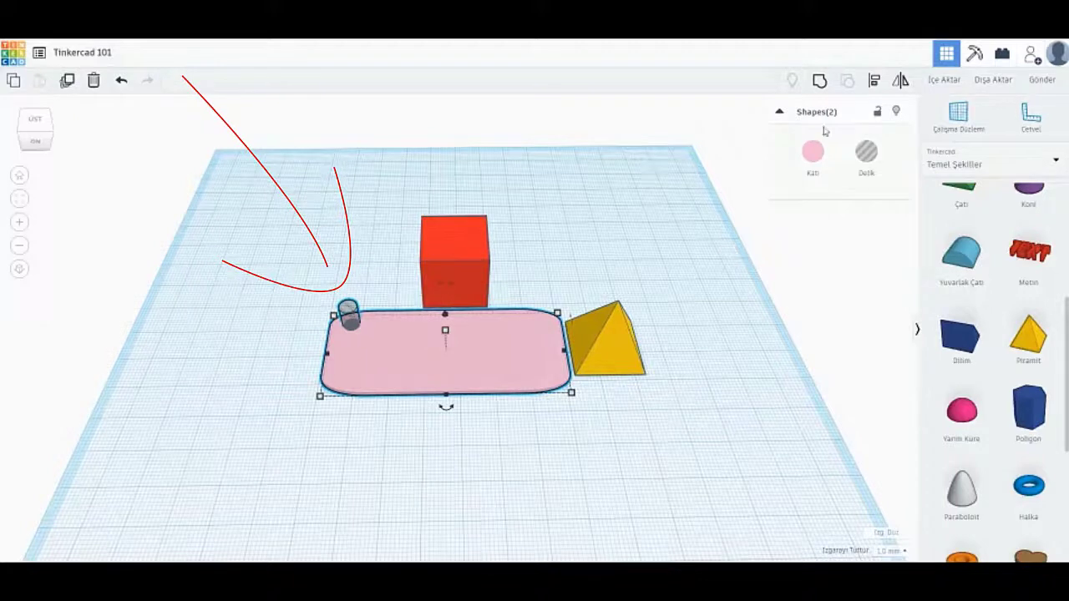
left_click(820, 80)
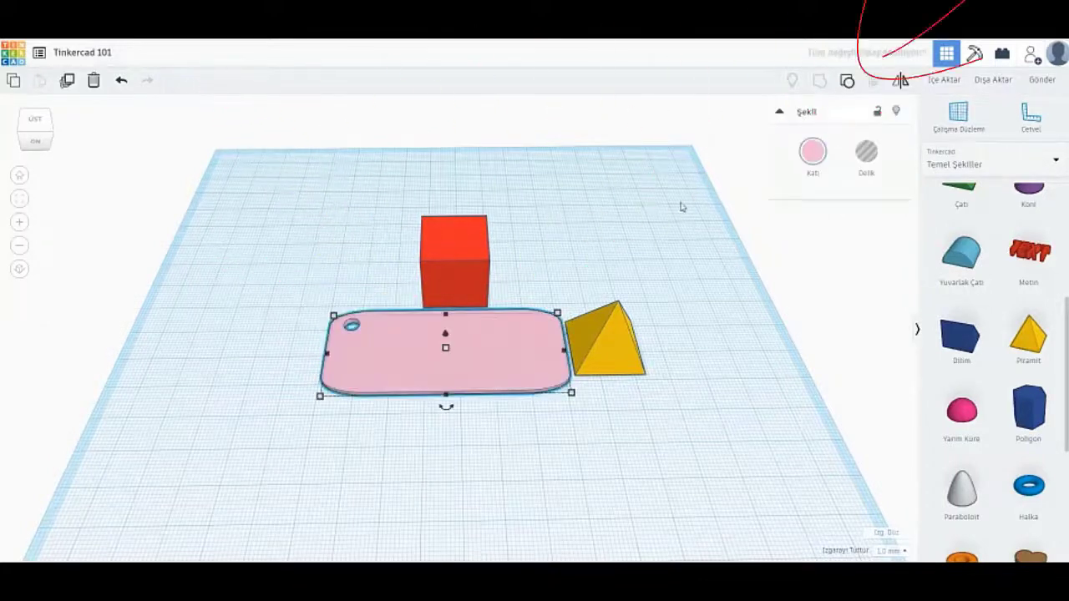
Step: Delete the yellow pyramid and the red box, leaving only the pink plate on the workplane
left_click(643, 234)
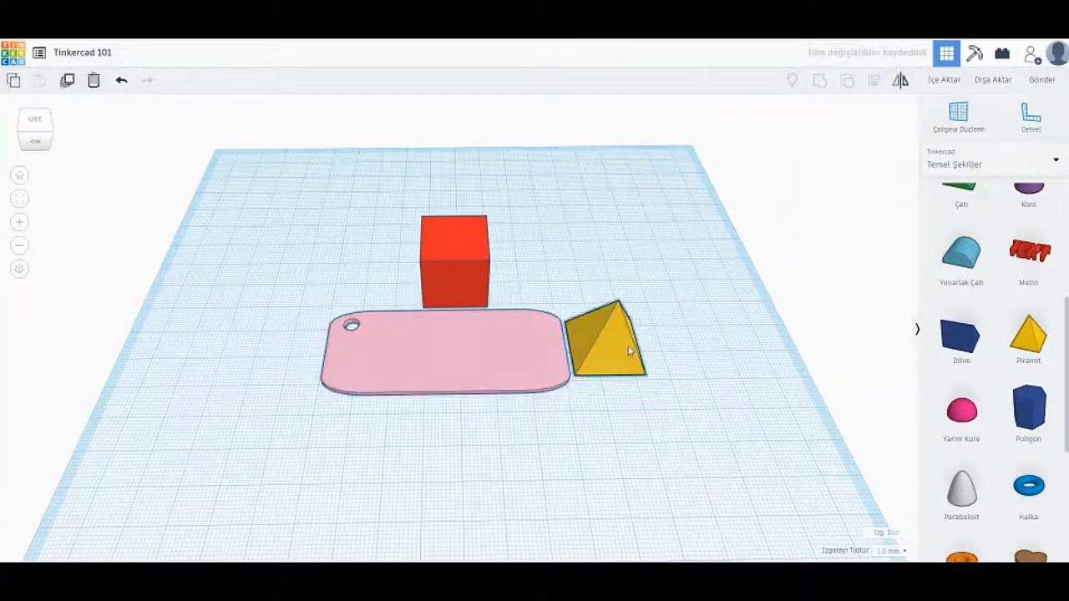
left_click(629, 347)
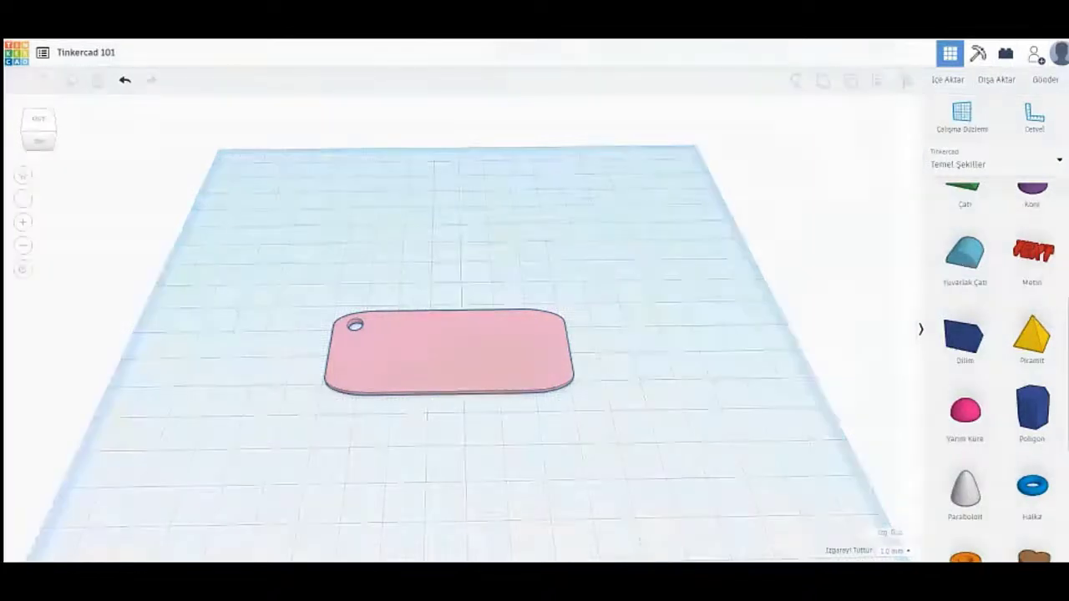
Step: Place a text shape in front of the pink plate and change its text to STEM
scroll(442, 198, "down", 3)
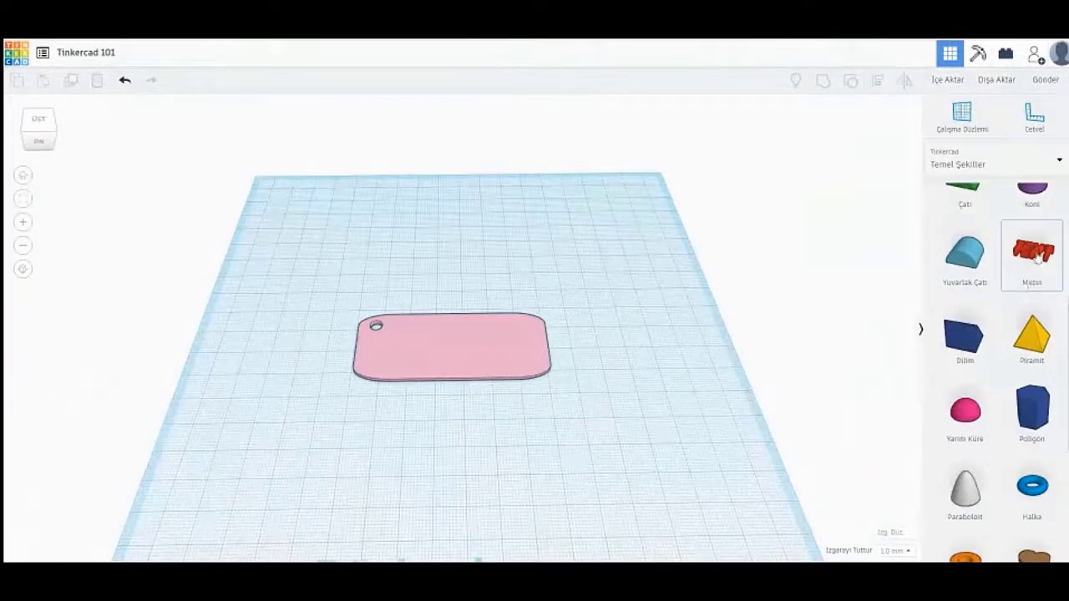
left_click_drag(1038, 255, 414, 439)
left_click(867, 215)
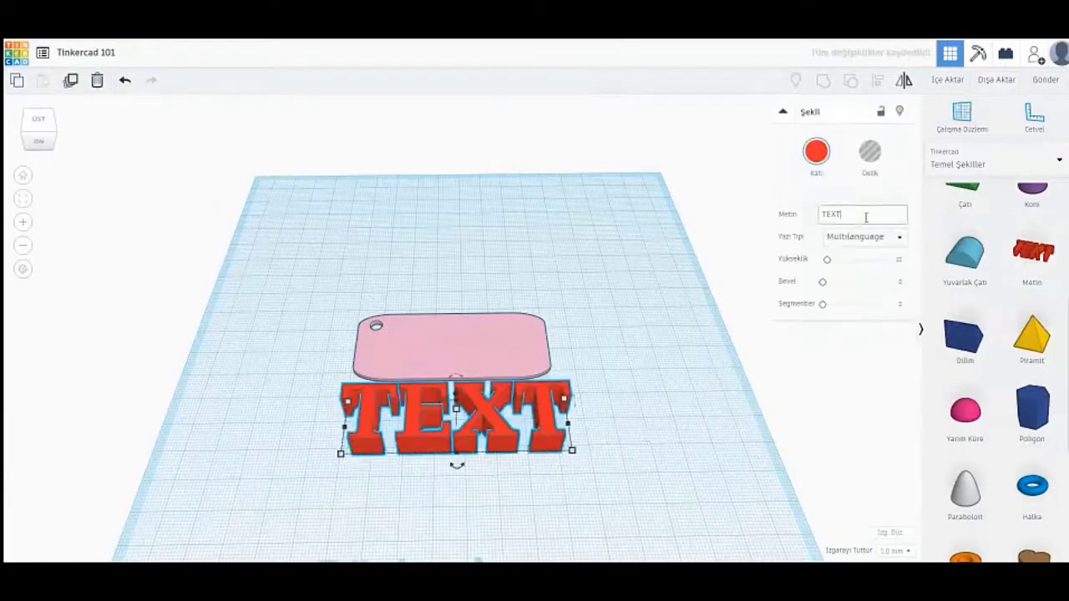
key("BackSpace")
key("BackSpace")
key("BackSpace")
key("BackSpace")
key("Caps_Lock")
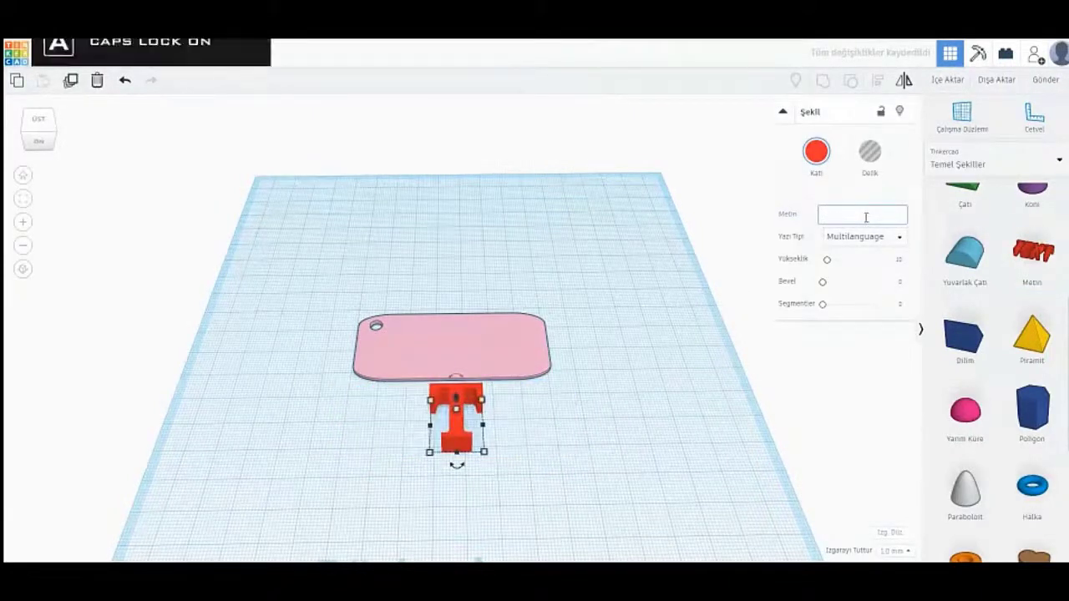
type("STEM")
key("Caps_Lock")
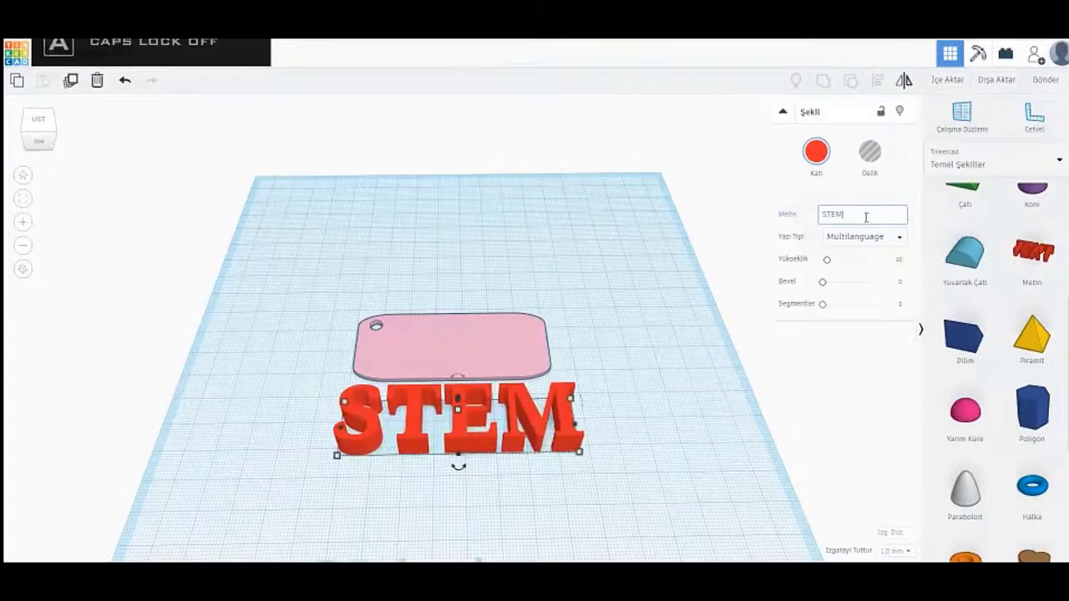
Step: Try the Sans and Sans Mono fonts on the STEM text, and set its font to Serif
left_click(900, 237)
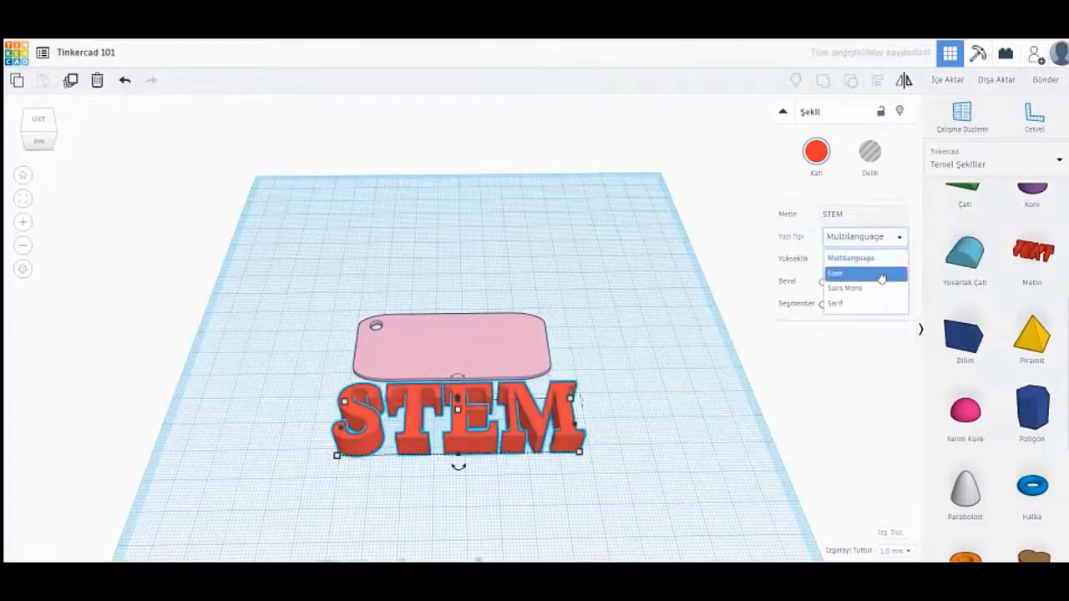
left_click(887, 273)
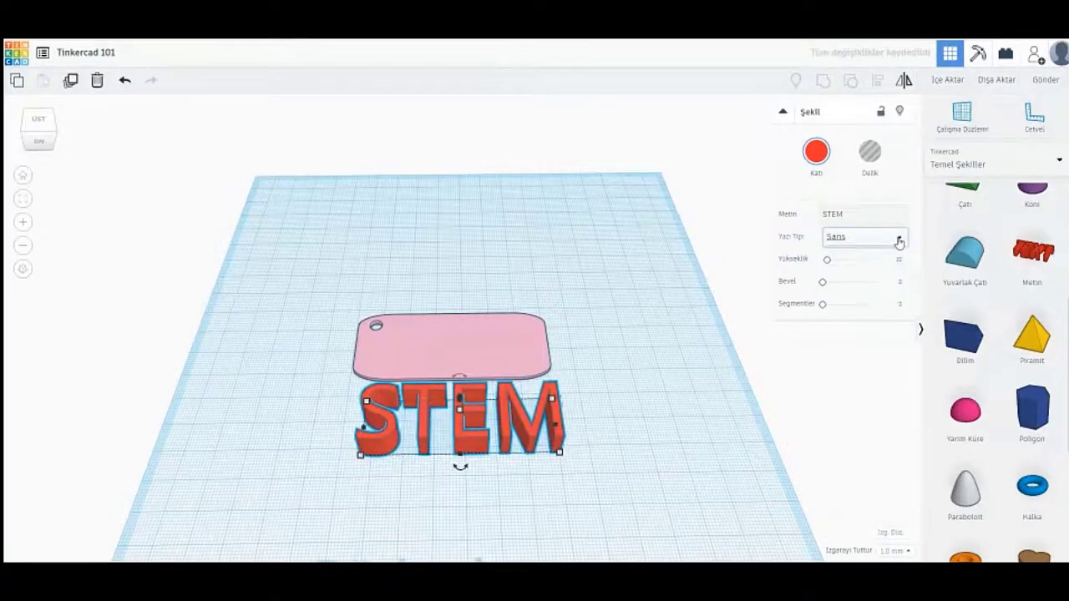
left_click(897, 240)
left_click(879, 289)
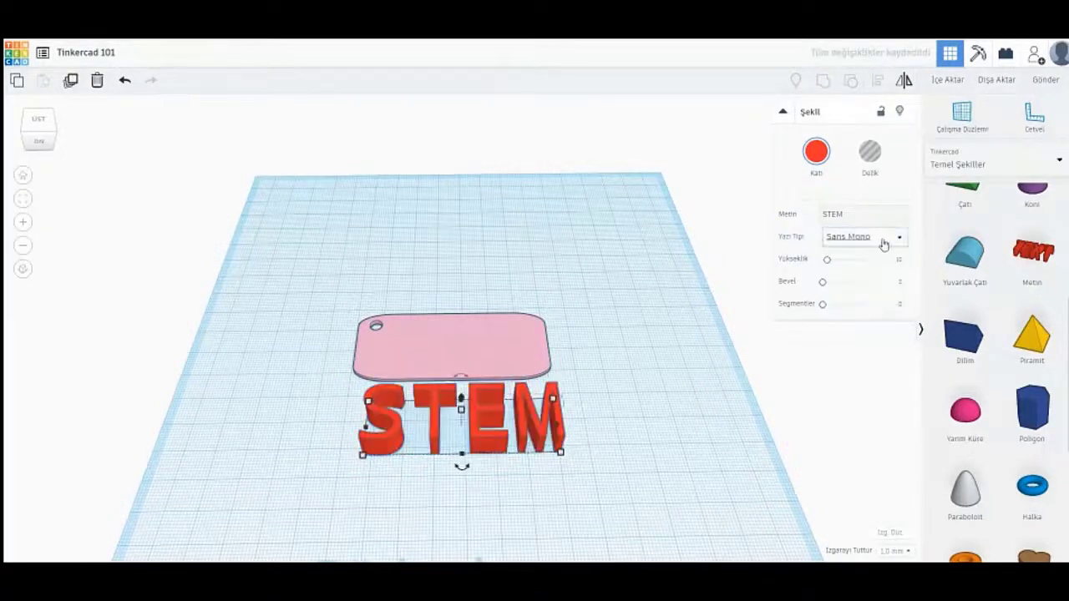
left_click(885, 238)
left_click(869, 304)
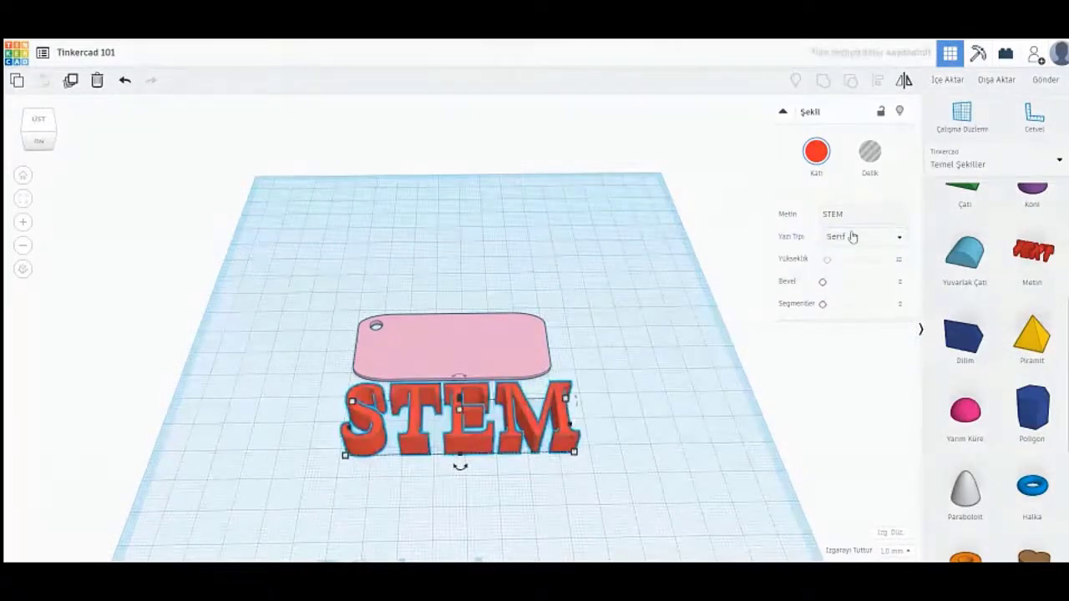
Step: Set the overall width of the STEM text to 50 mm
left_click(677, 390)
right_click_drag(680, 353, 634, 362)
left_click(582, 422)
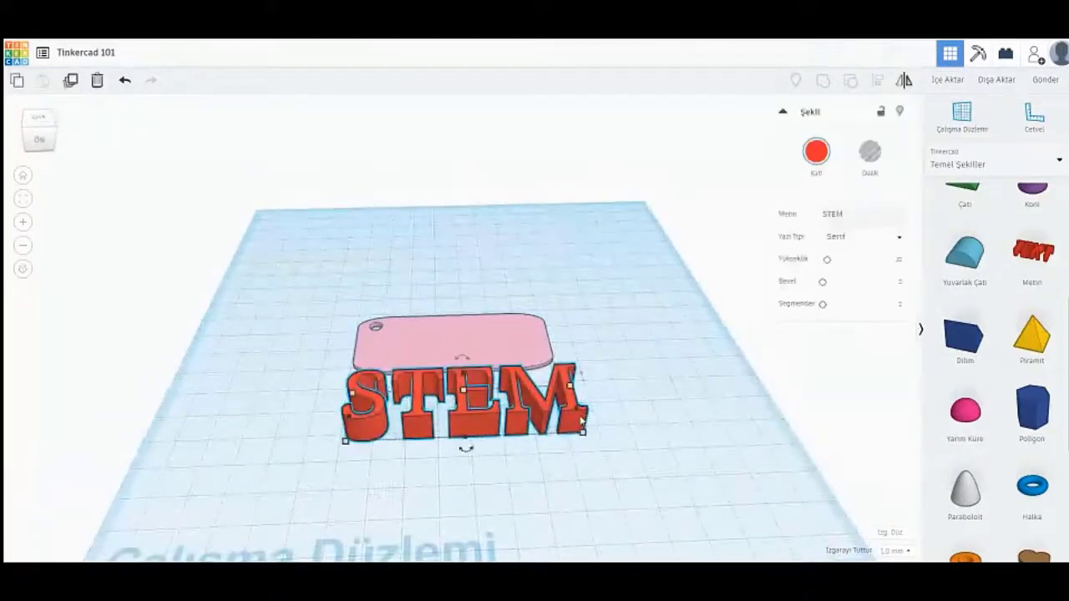
right_click_drag(667, 397, 663, 390)
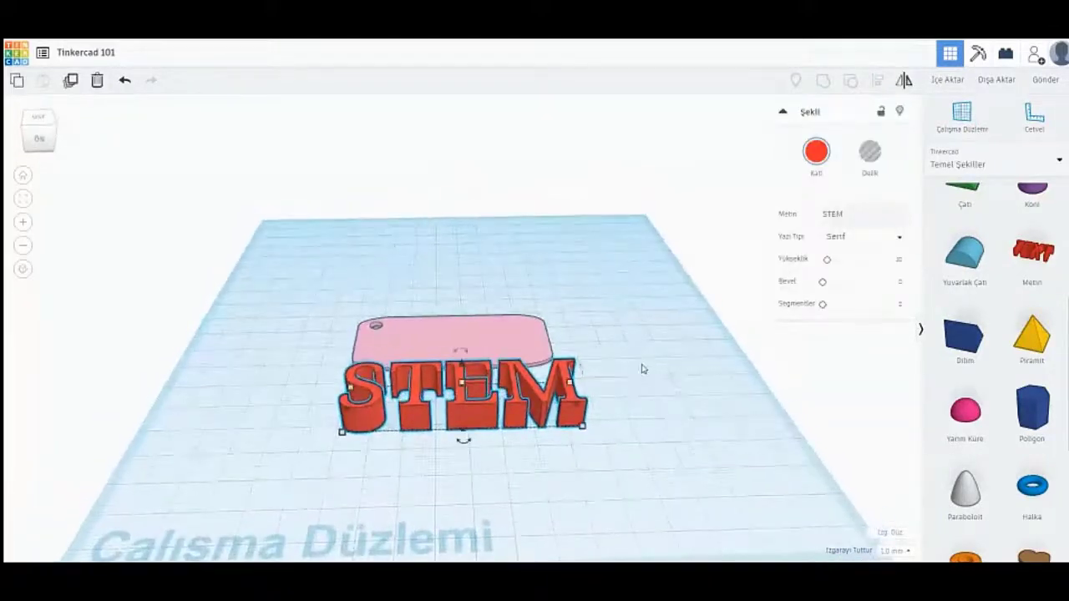
mouse_move(582, 425)
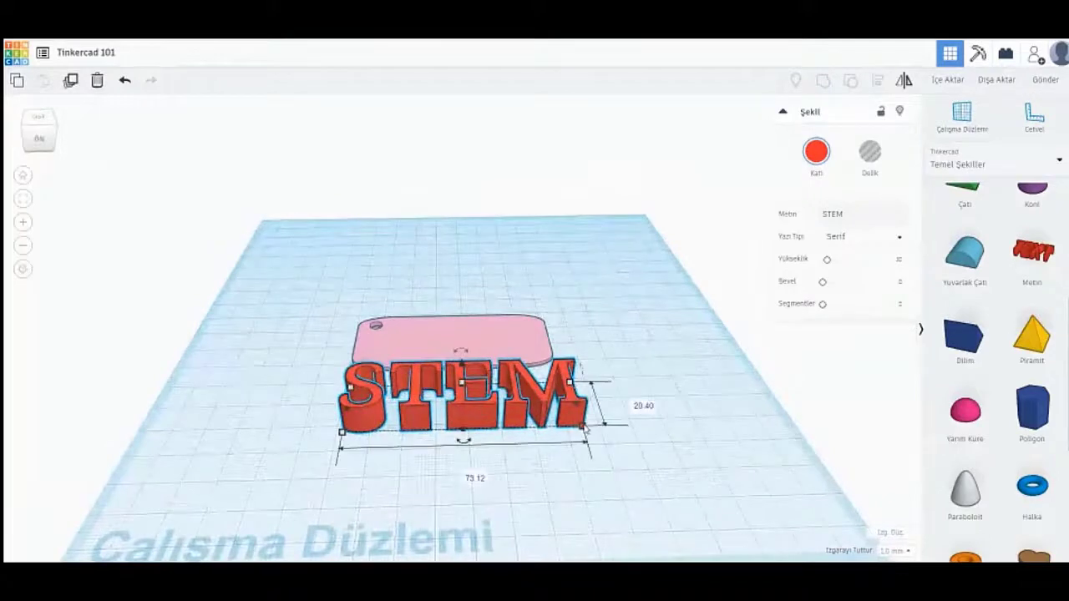
left_click(469, 475)
type("50")
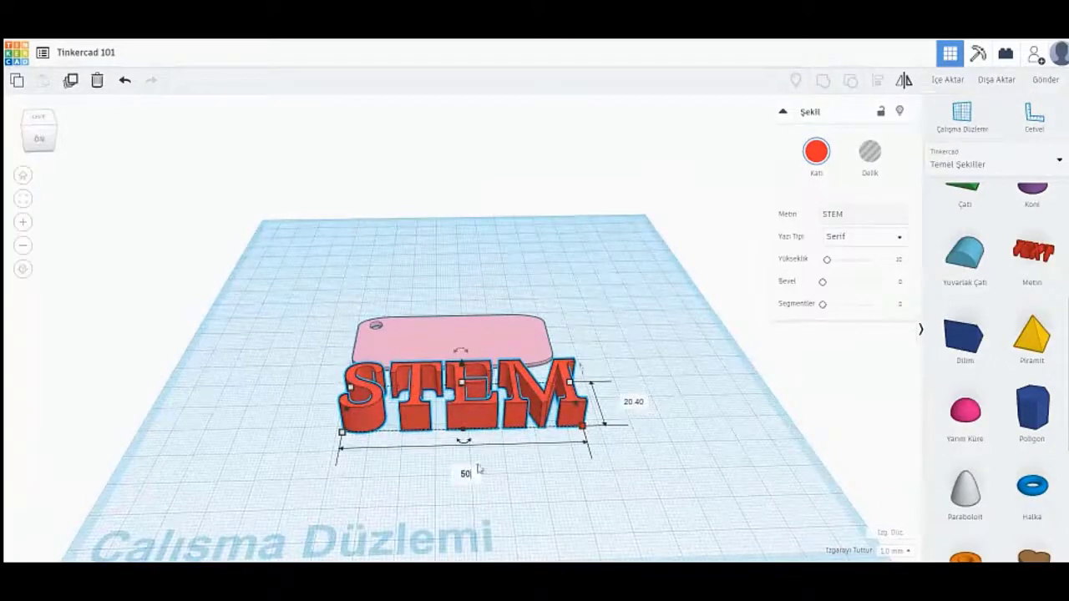
key("Return")
Step: Set the front-to-back depth of the STEM text to 15 mm
left_click(562, 404)
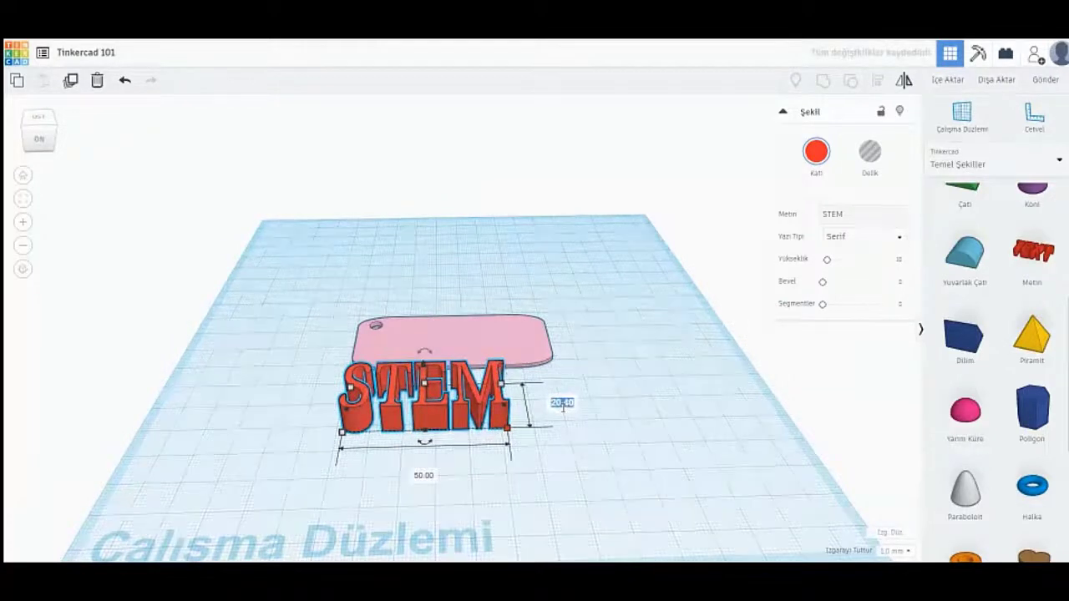
type("10")
key("Return")
Step: Reduce the height of the STEM text above the workplane to 3 mm
left_click(607, 372)
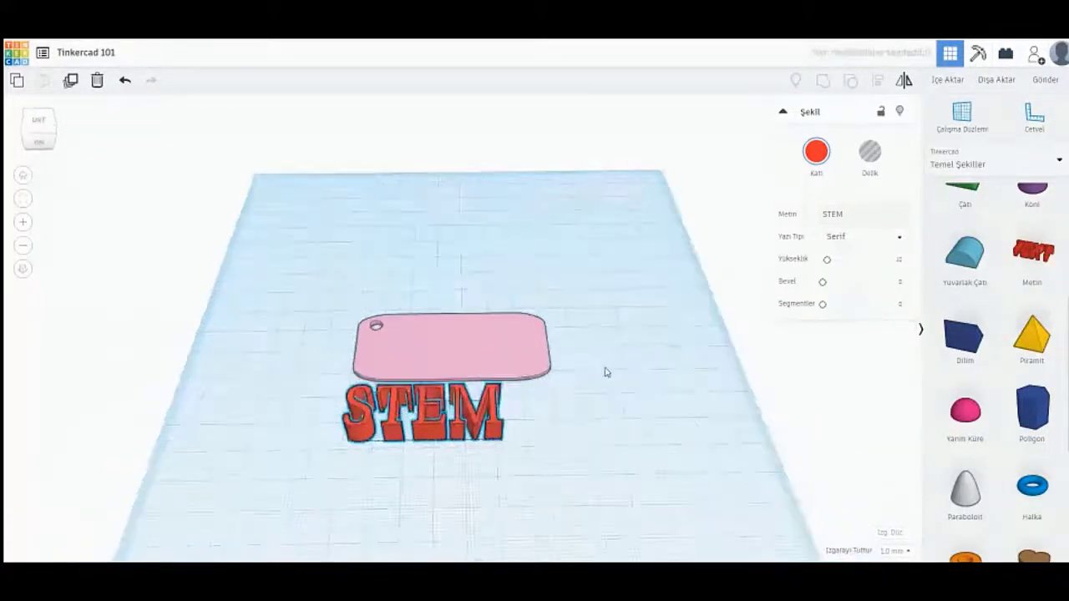
left_click(428, 399)
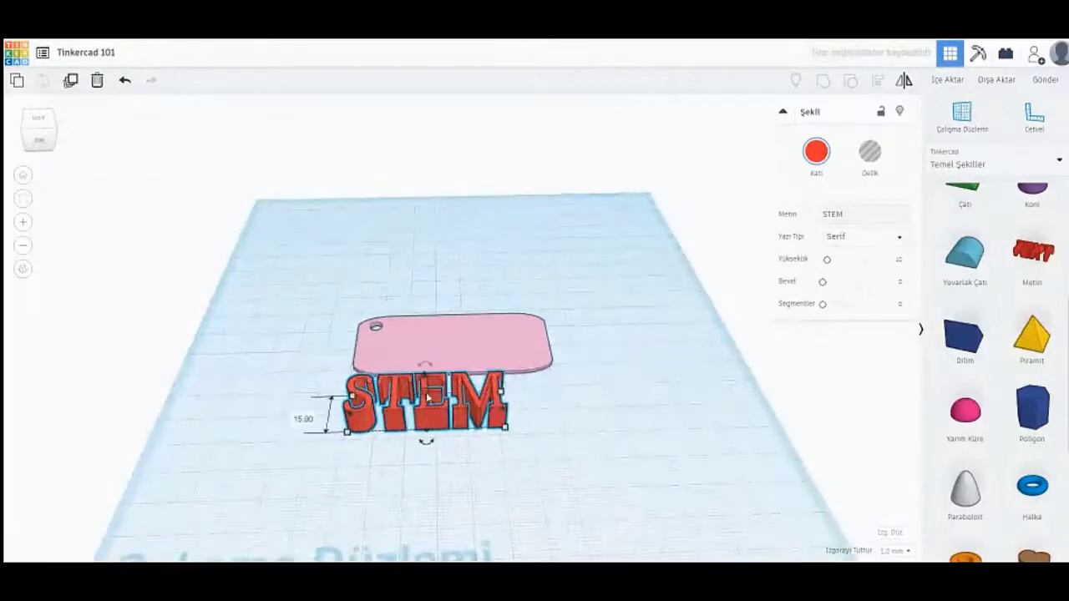
right_click_drag(577, 363, 431, 381)
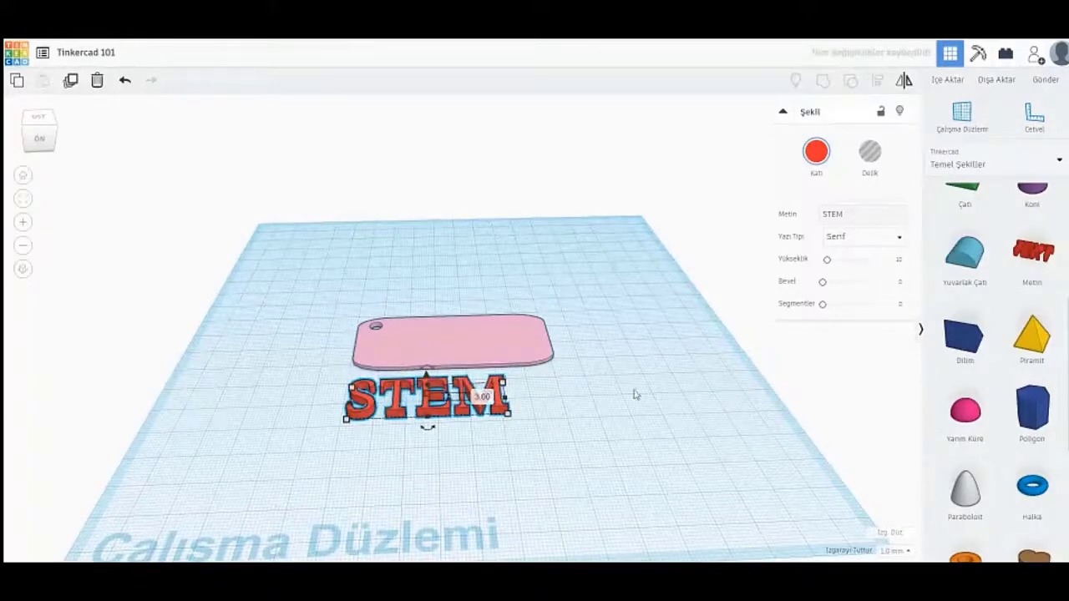
Step: Compare the thickness of the pink plate with that of the STEM text
left_click(507, 347)
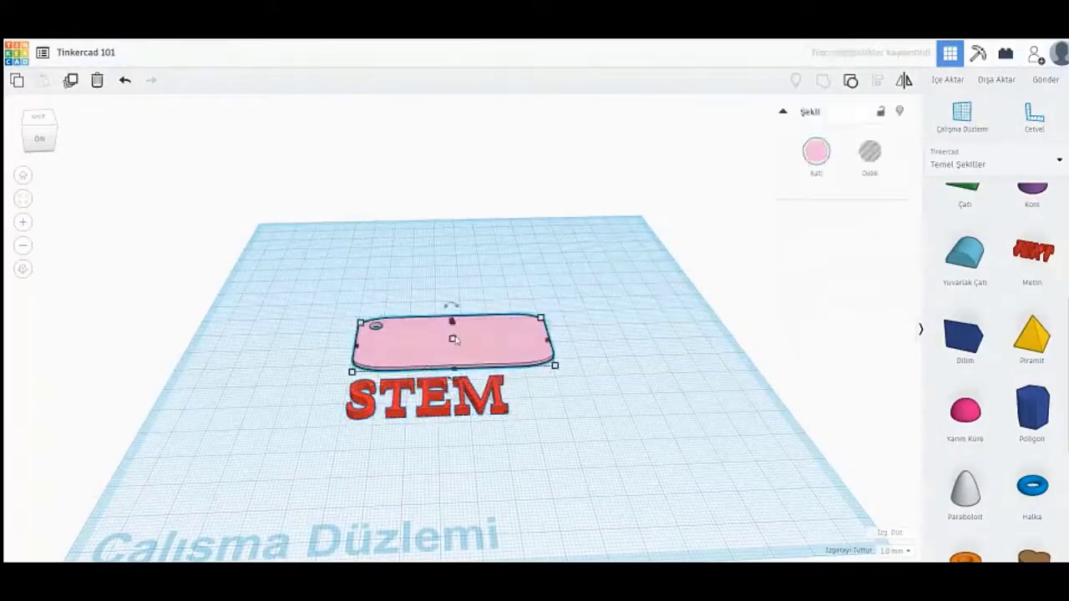
mouse_move(452, 340)
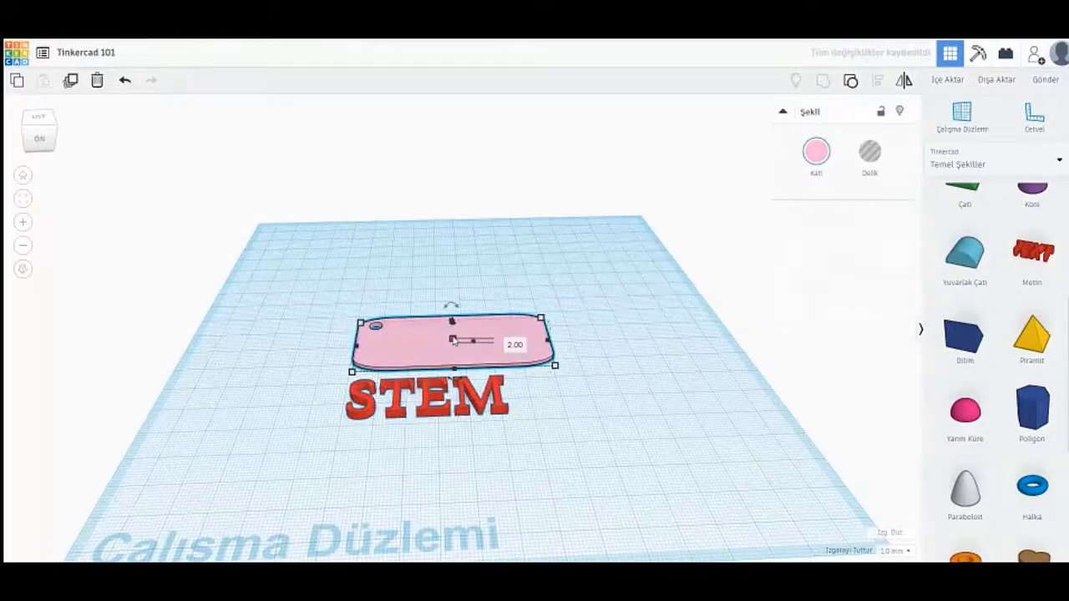
left_click(482, 403)
mouse_move(426, 399)
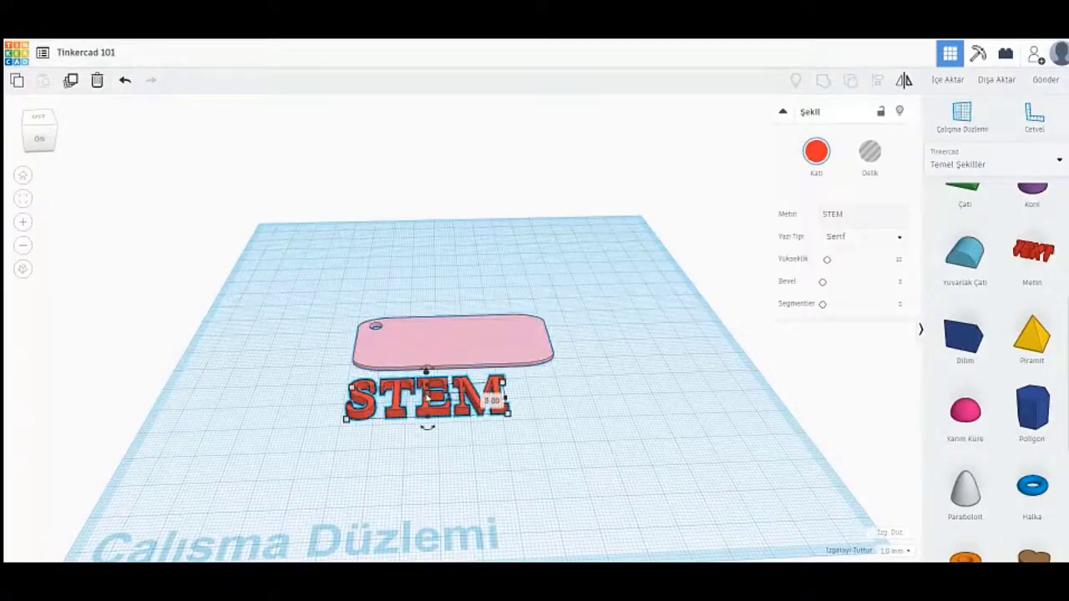
scroll(581, 382, "up", 3)
left_click(579, 388)
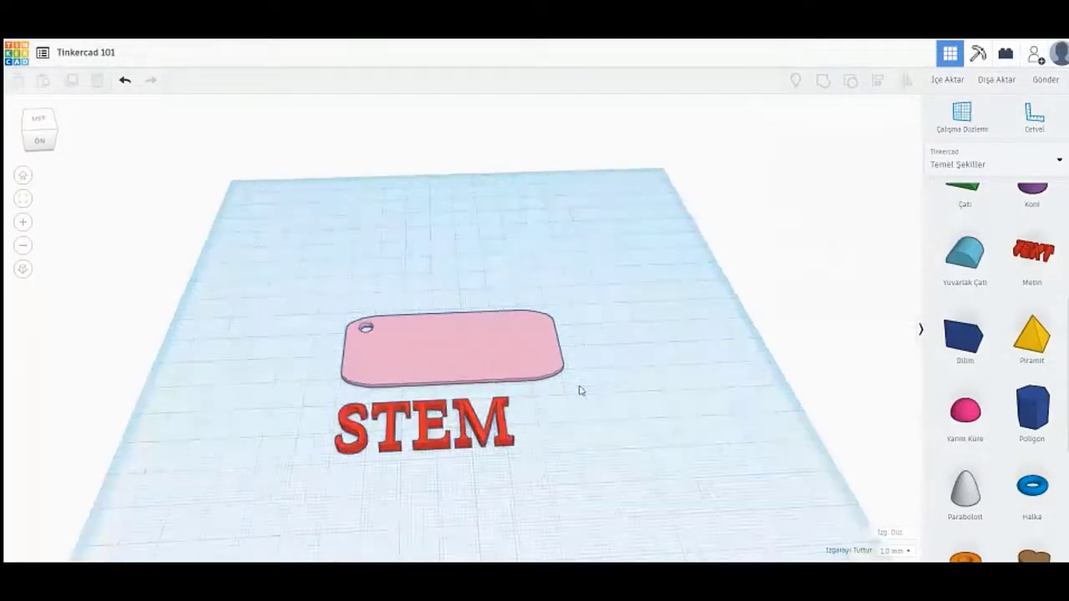
Step: Inspect the heights of the pink plate and the STEM lettering one after the other
scroll(579, 392, "up", 1)
right_click_drag(573, 405, 559, 381)
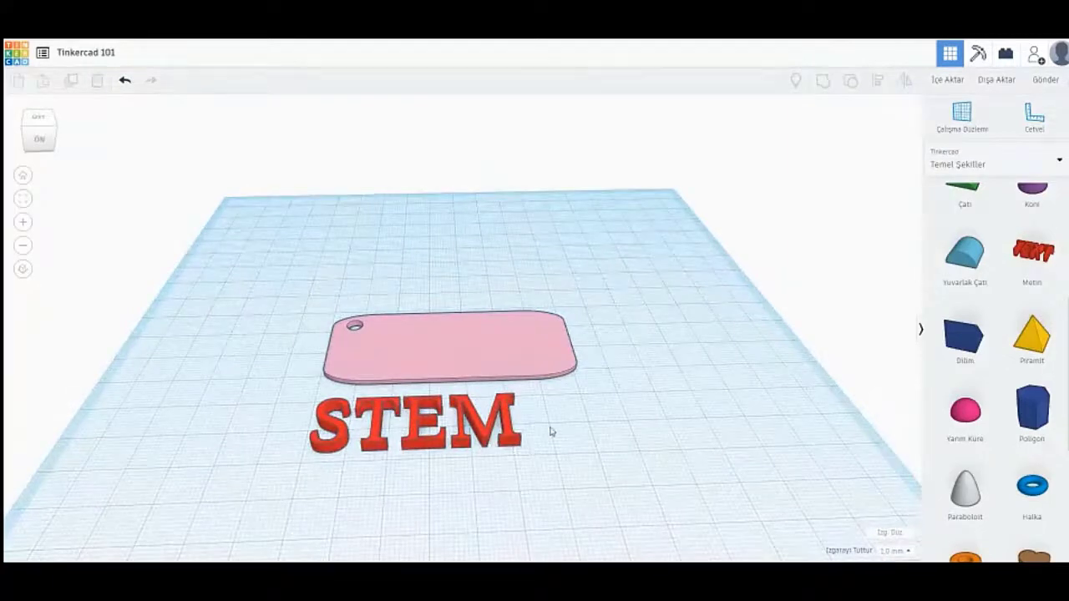
mouse_move(551, 432)
right_mouse_down()
mouse_move(551, 420)
mouse_move(553, 429)
right_mouse_up()
left_click(504, 350)
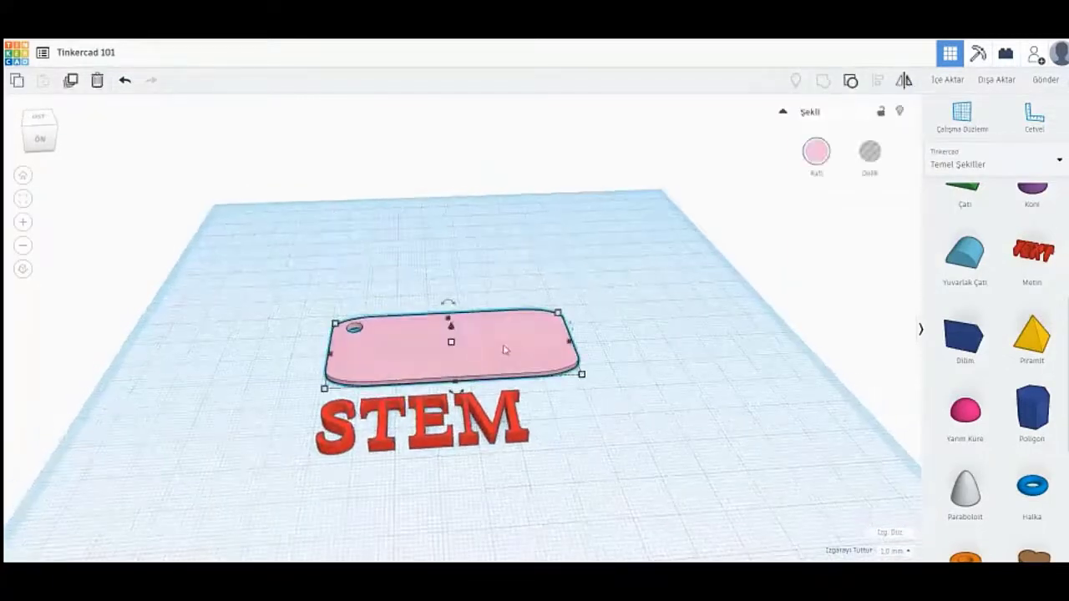
mouse_move(452, 343)
left_click(497, 428)
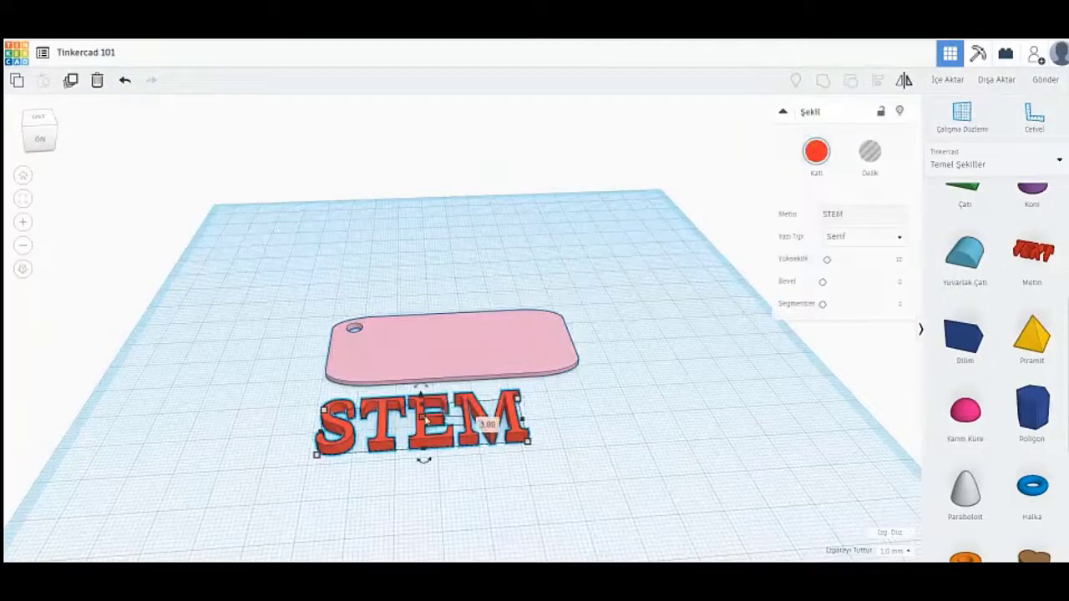
key("Escape")
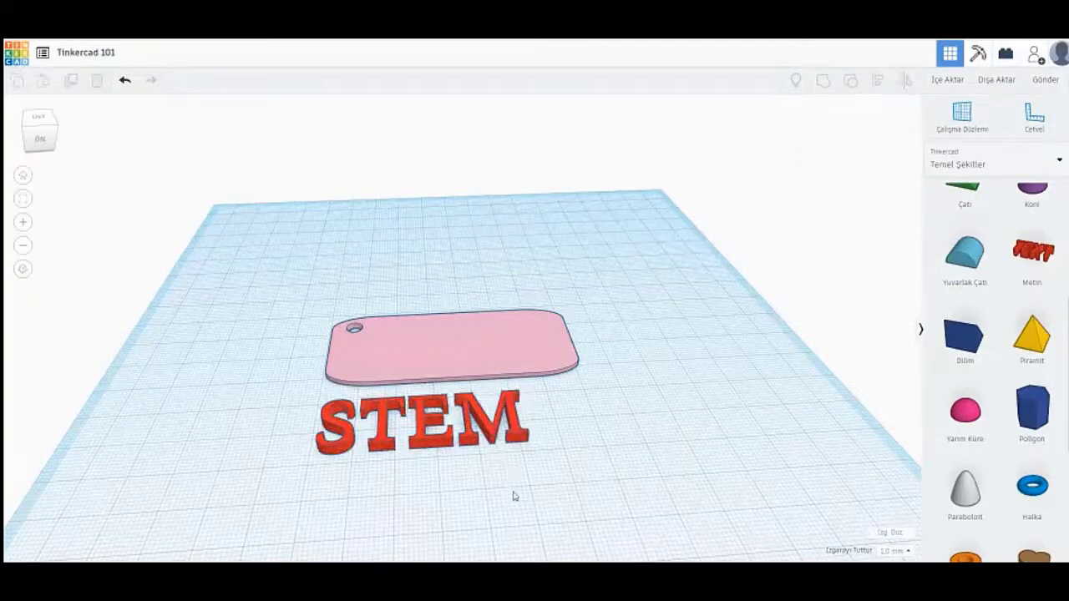
Step: Move the STEM text onto the pink plate and examine how it sits there
left_click_drag(491, 427, 505, 351)
left_click(403, 260)
right_click_drag(403, 260, 424, 238)
scroll(473, 381, "up", 5)
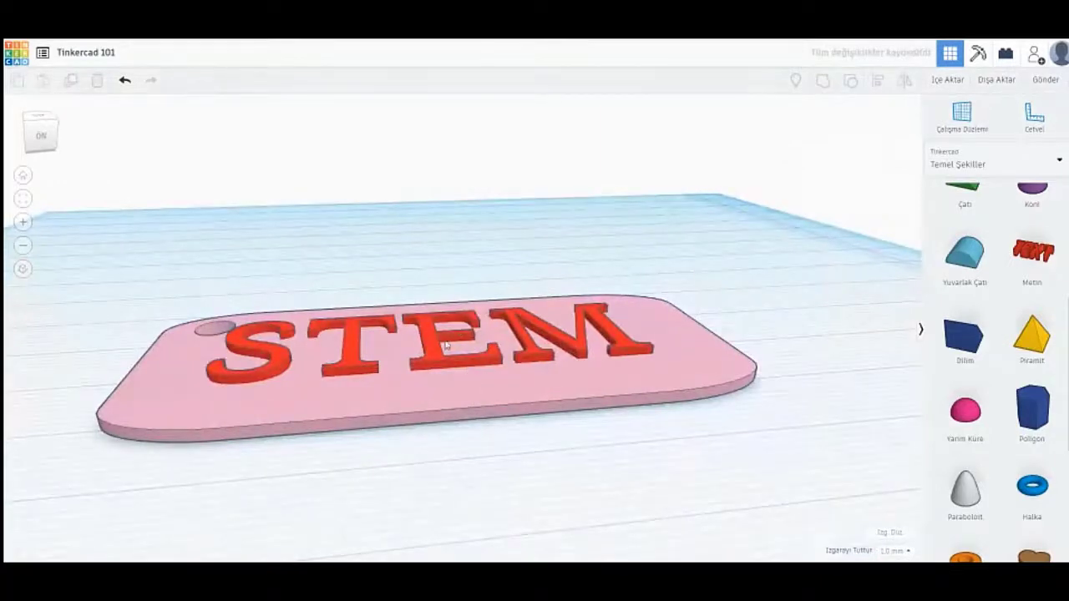
scroll(446, 346, "down", 6)
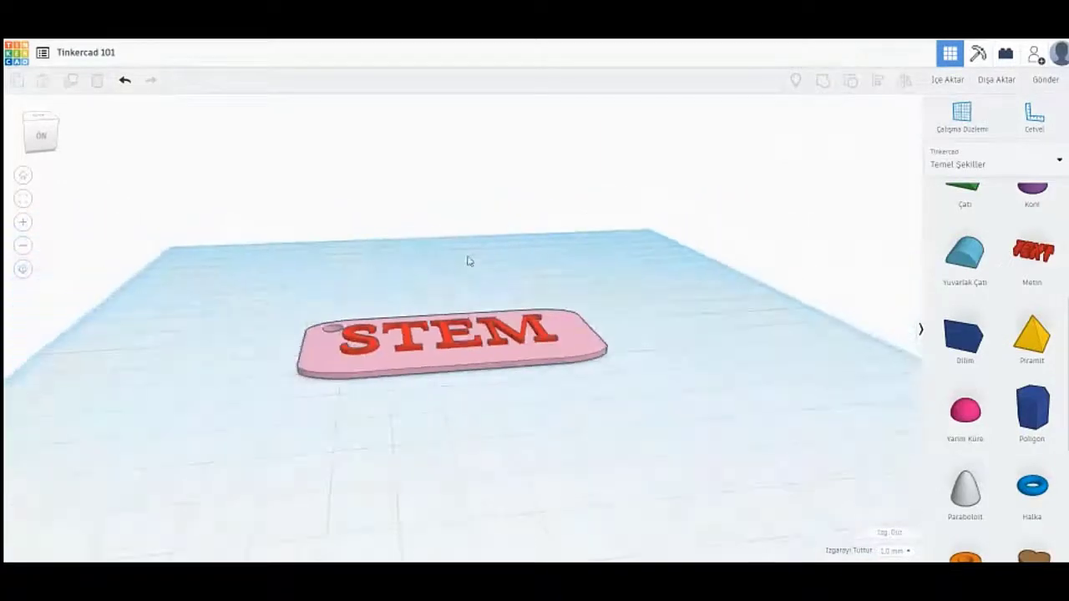
right_click_drag(468, 262, 427, 301)
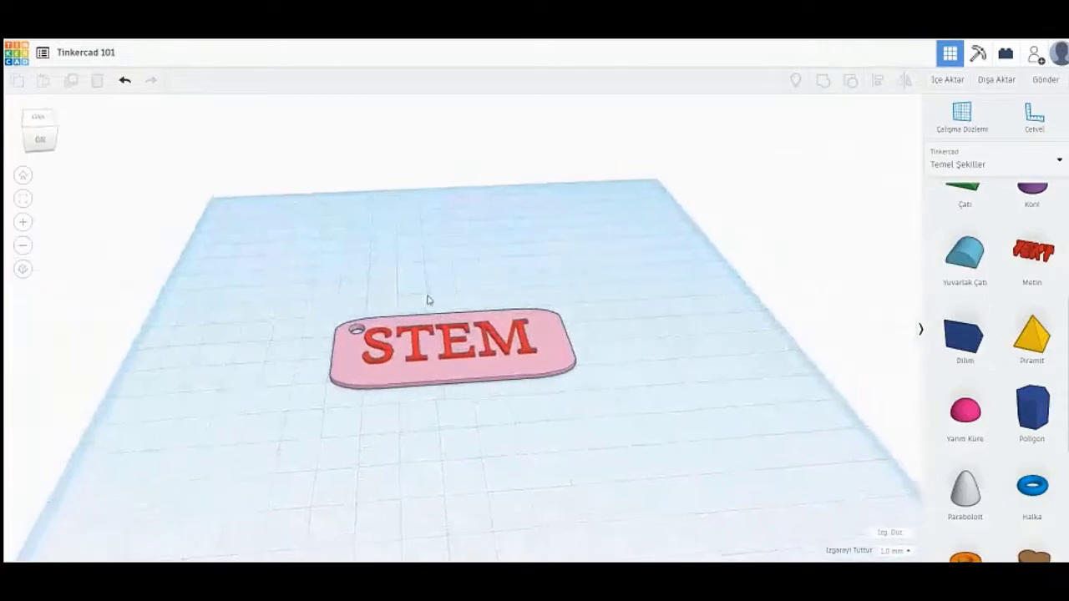
scroll(451, 318, "up", 2)
Step: Raise the STEM text 2 mm above the workplane so that it rests on the plate
left_click(513, 351)
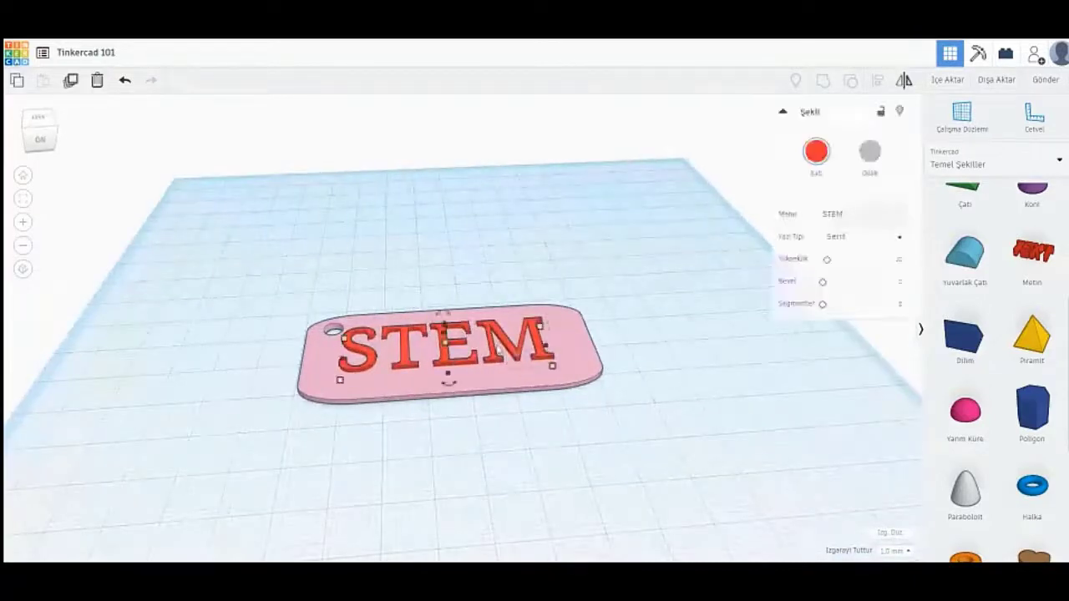
right_click_drag(501, 269, 504, 234)
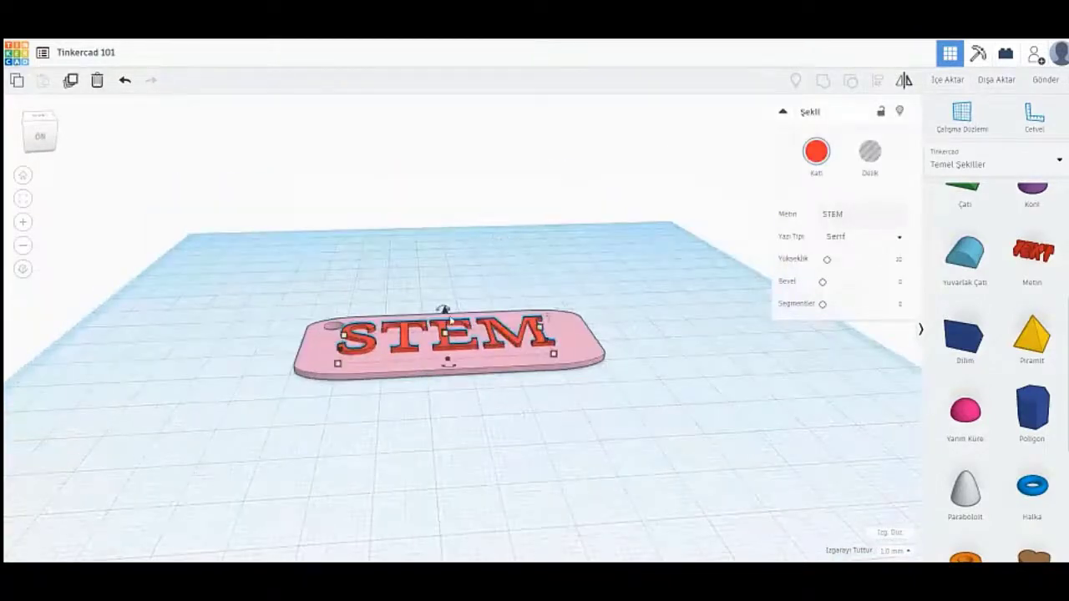
left_click_drag(444, 311, 446, 303)
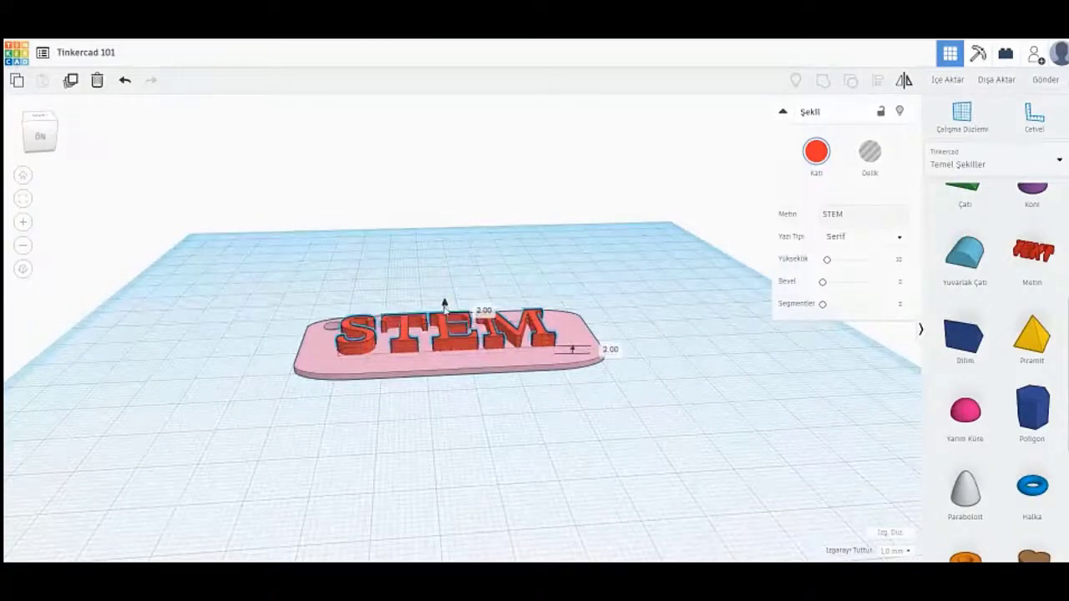
left_click(437, 248)
right_click_drag(437, 248, 430, 332)
scroll(498, 363, "down", 3)
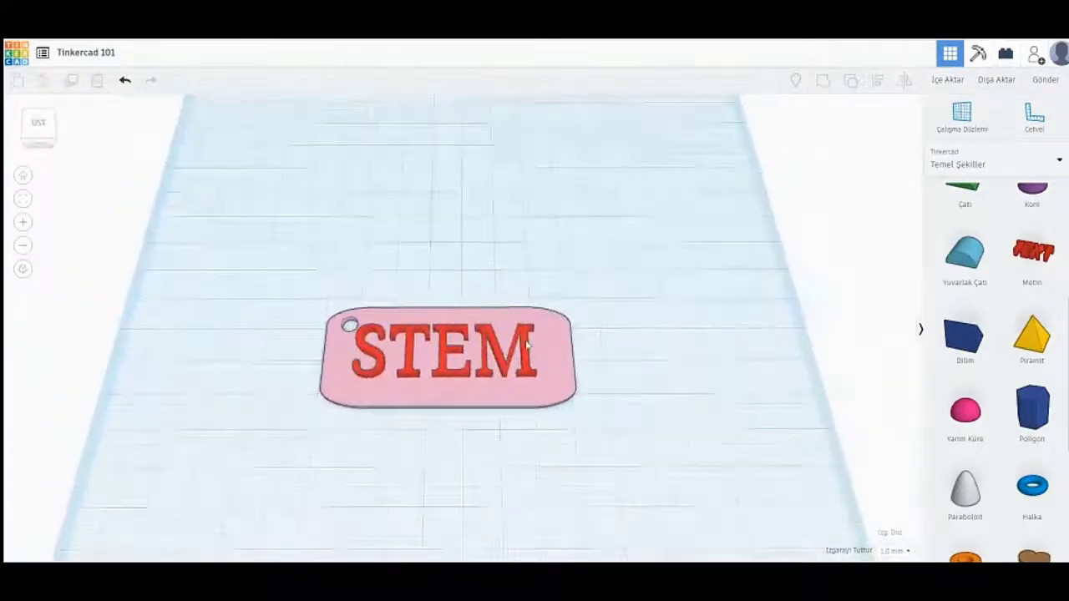
Step: Delete the STEM text and place a new workplane on the top face of the pink plate
left_click(498, 361)
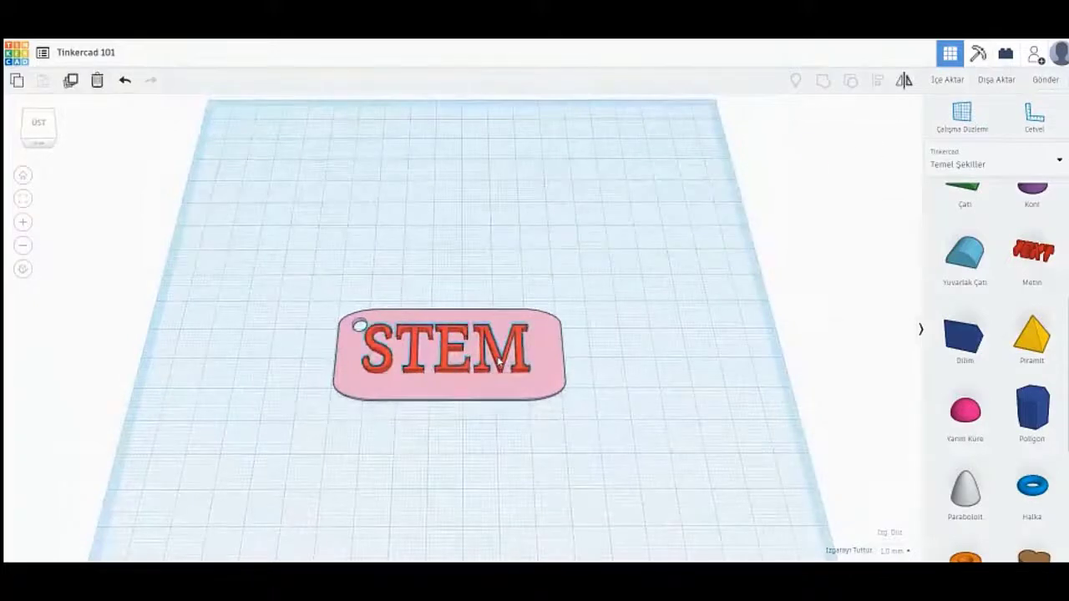
key("Delete")
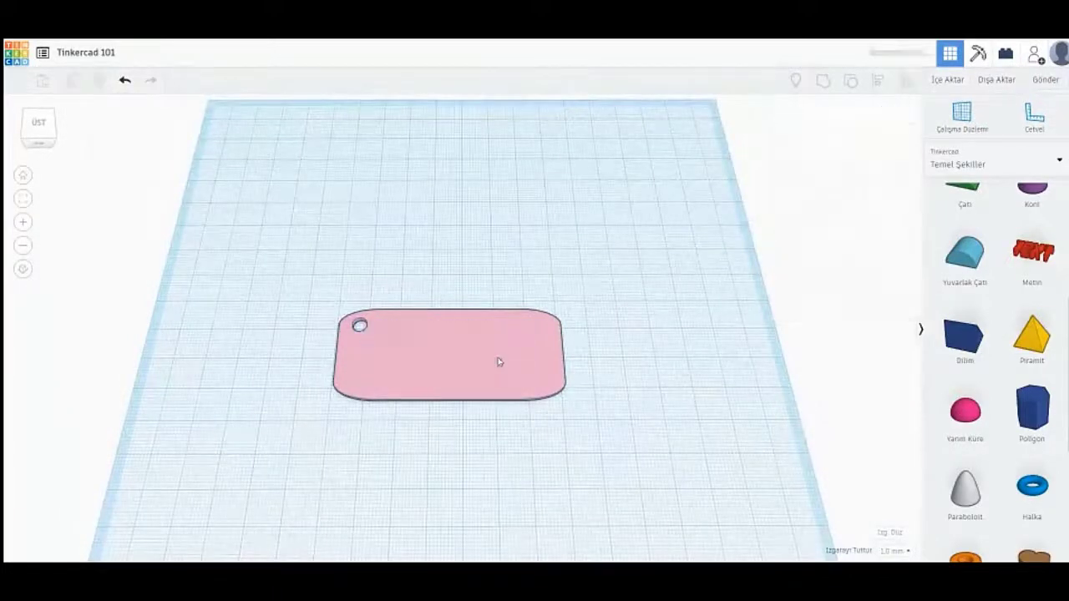
left_click(965, 116)
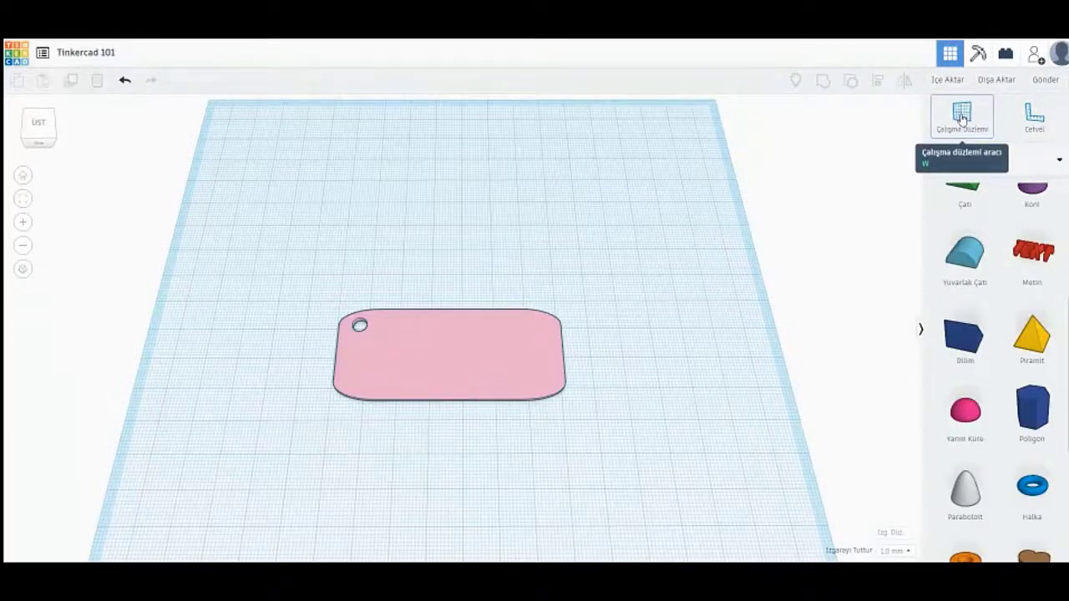
left_click(454, 355)
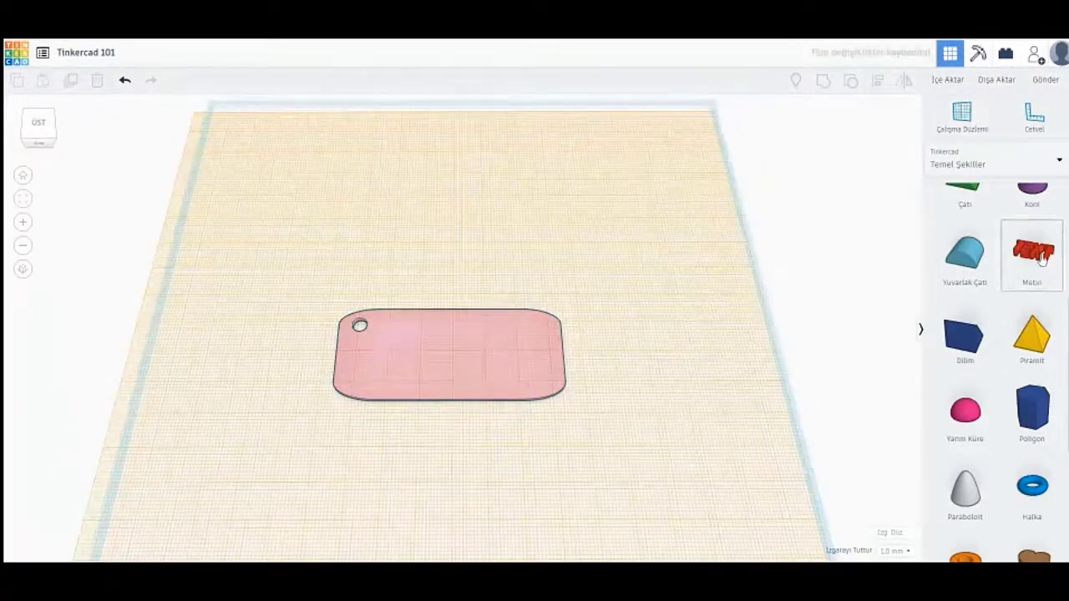
Step: Add a text shape on the plate's top face and change its wording to STEM
left_click_drag(1041, 260, 447, 360)
left_click(856, 218)
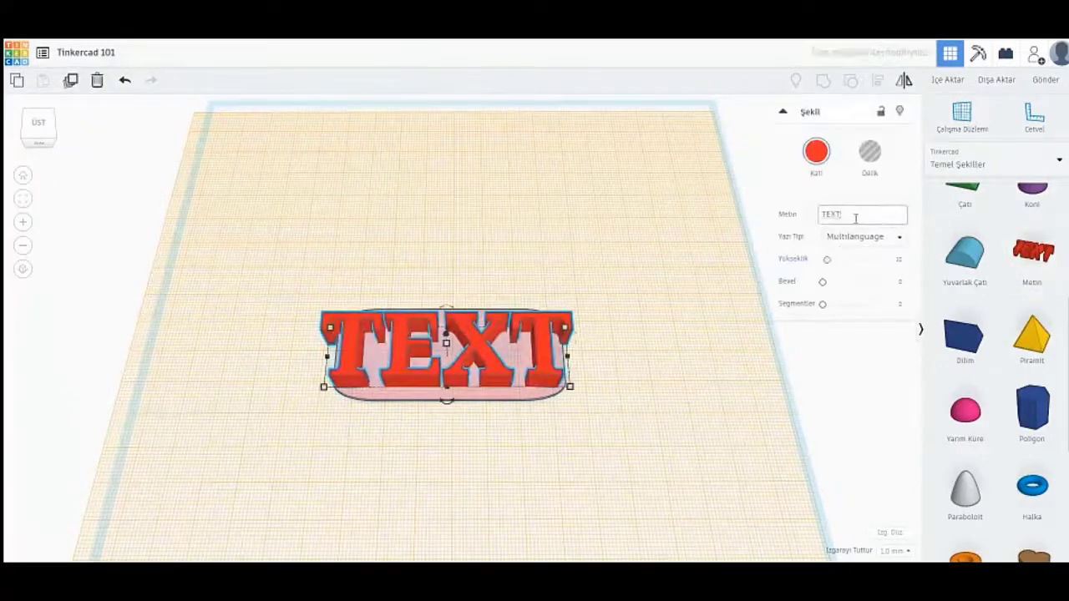
key("BackSpace")
key("BackSpace")
key("BackSpace")
key("BackSpace")
key("Caps_Lock")
type("S")
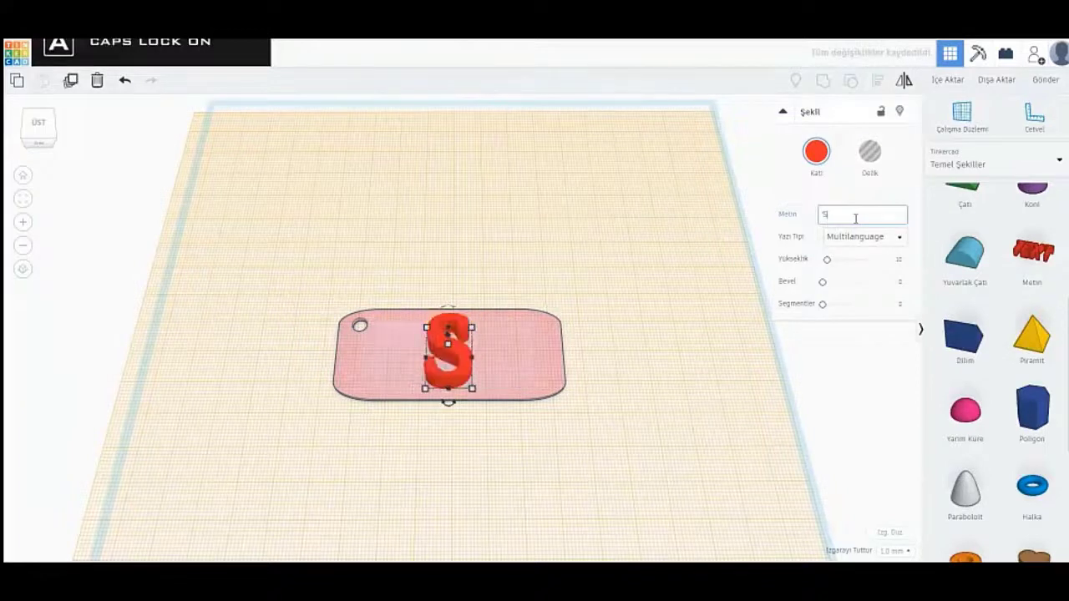
type("TEM")
key("Caps_Lock")
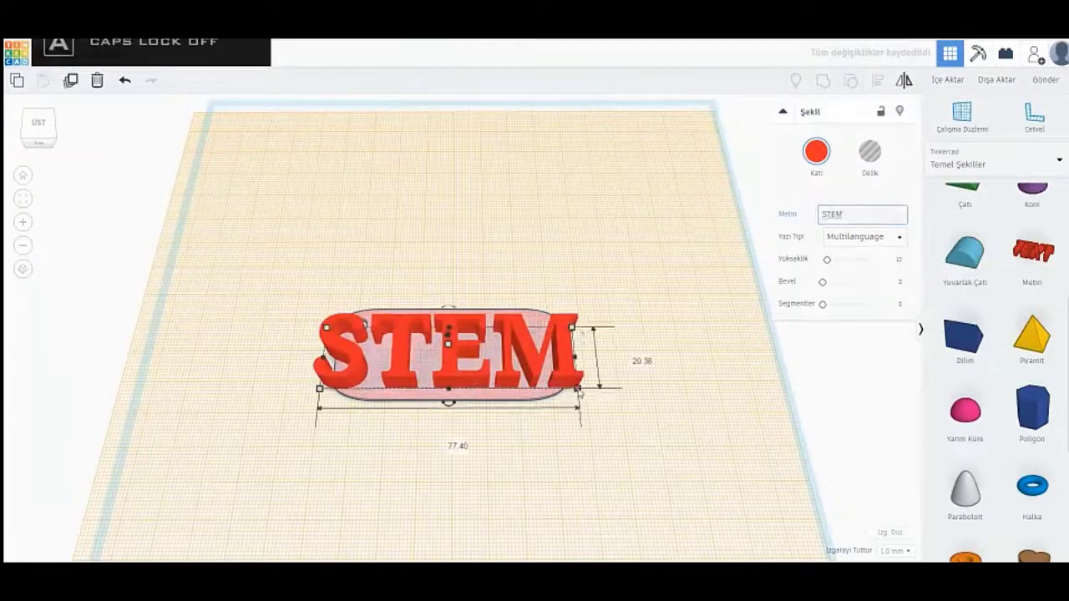
key("Return")
Step: Size the new STEM text to 50 mm wide, 15 mm deep and 3 mm high
left_click(440, 443)
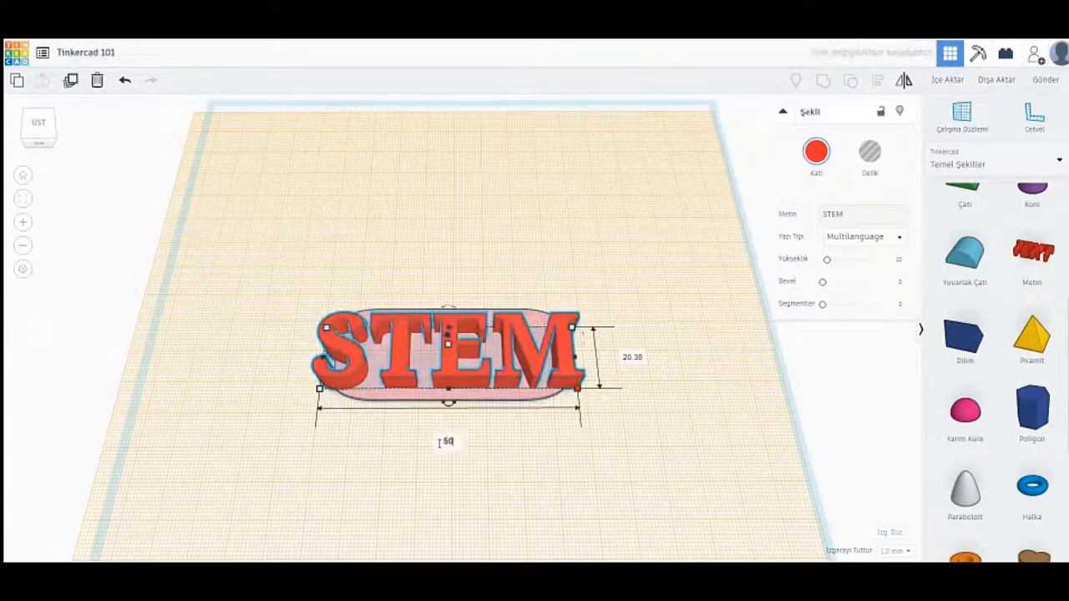
key("Return")
left_click(544, 357)
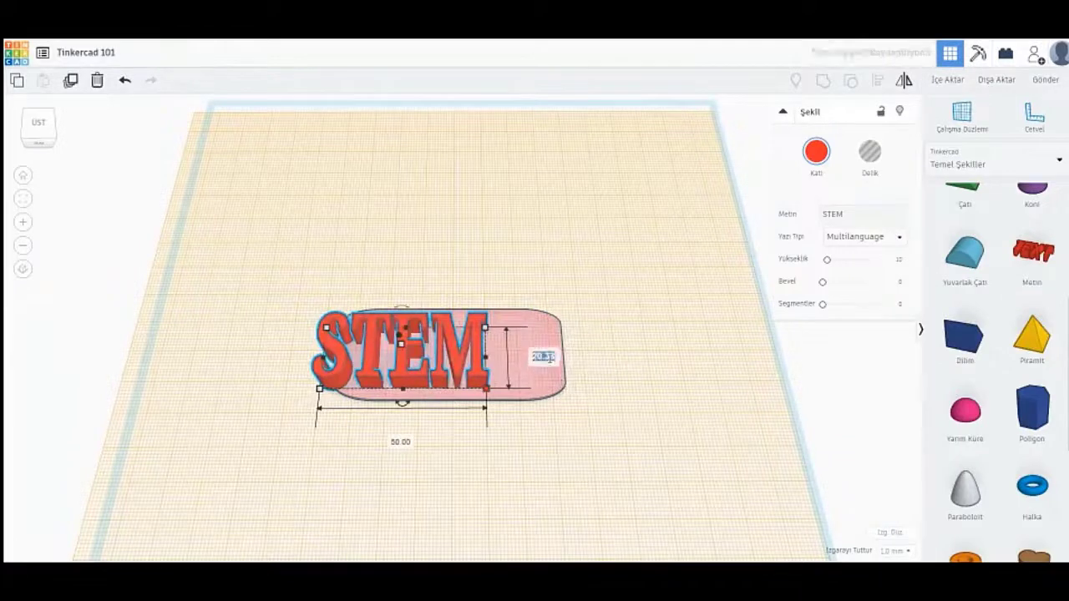
type("10")
key("Return")
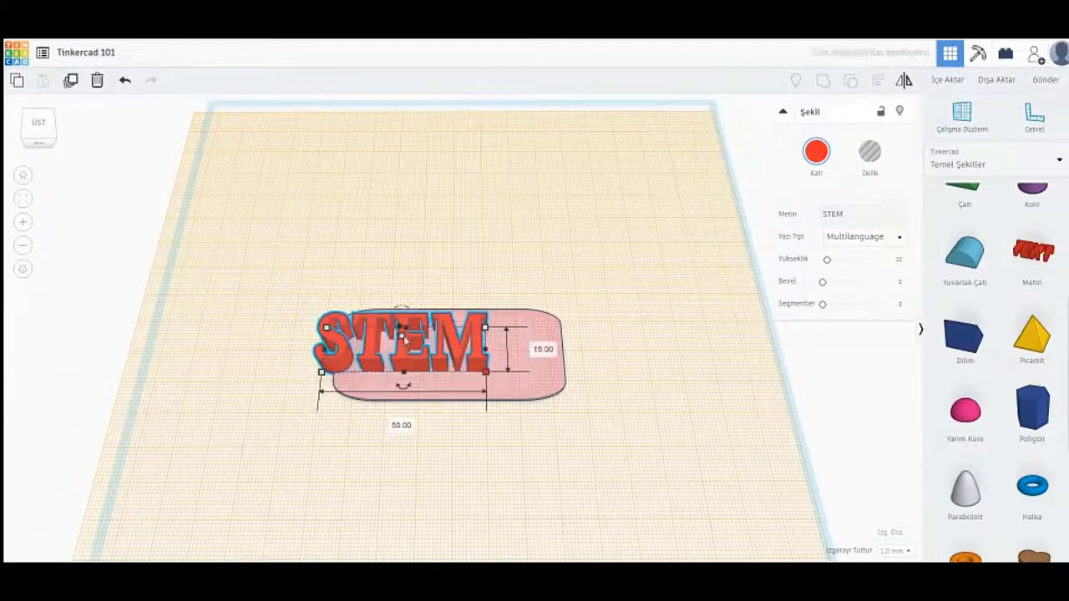
left_click(459, 342)
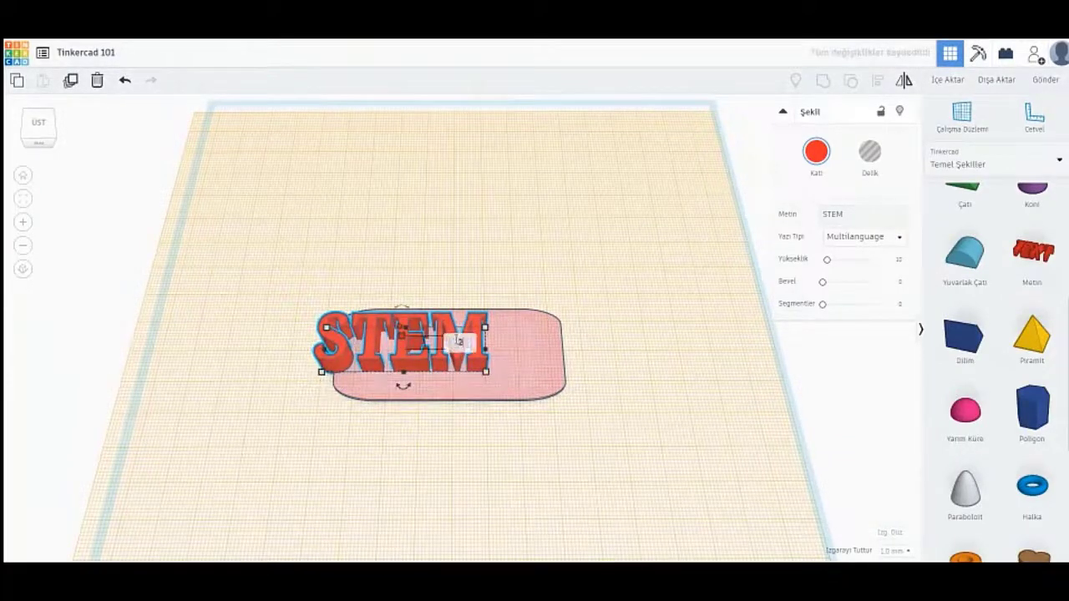
left_click(633, 259)
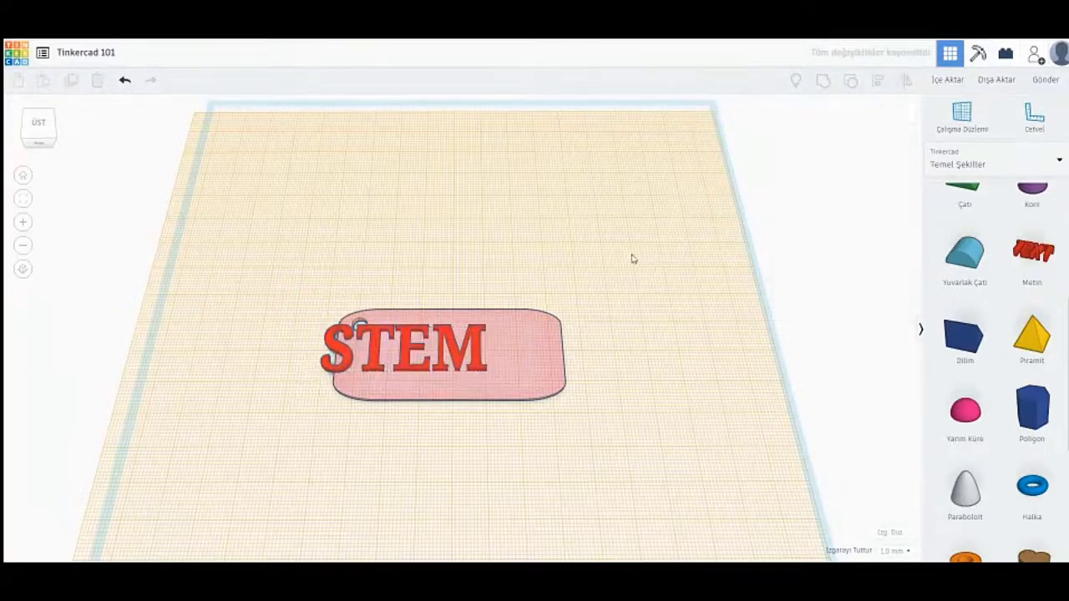
Step: Return the workplane from the plate's top face to the original base grid
right_click_drag(633, 259, 528, 325)
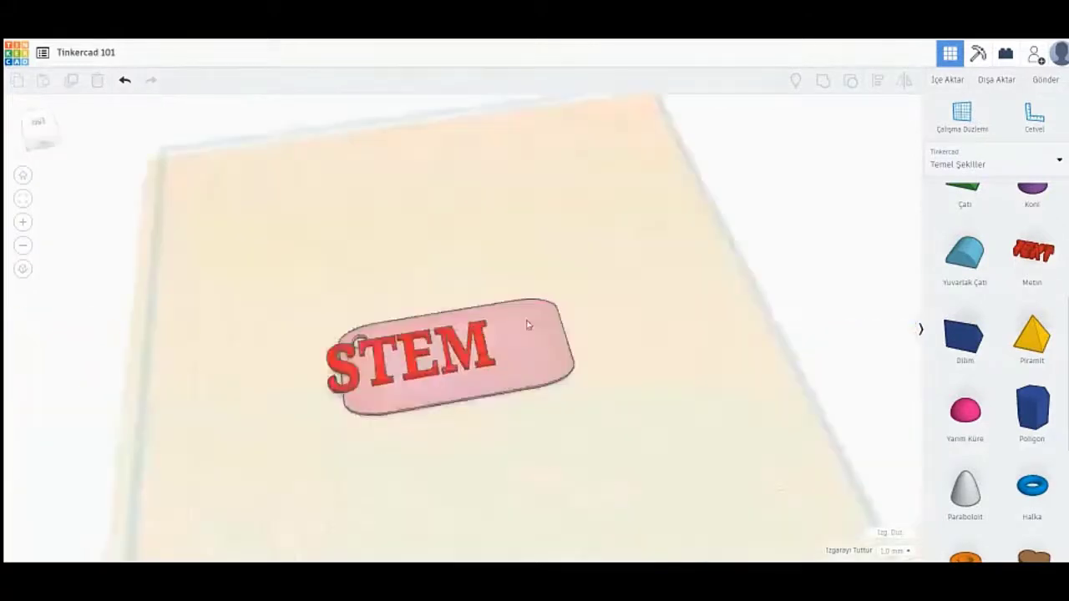
right_click_drag(464, 269, 441, 270)
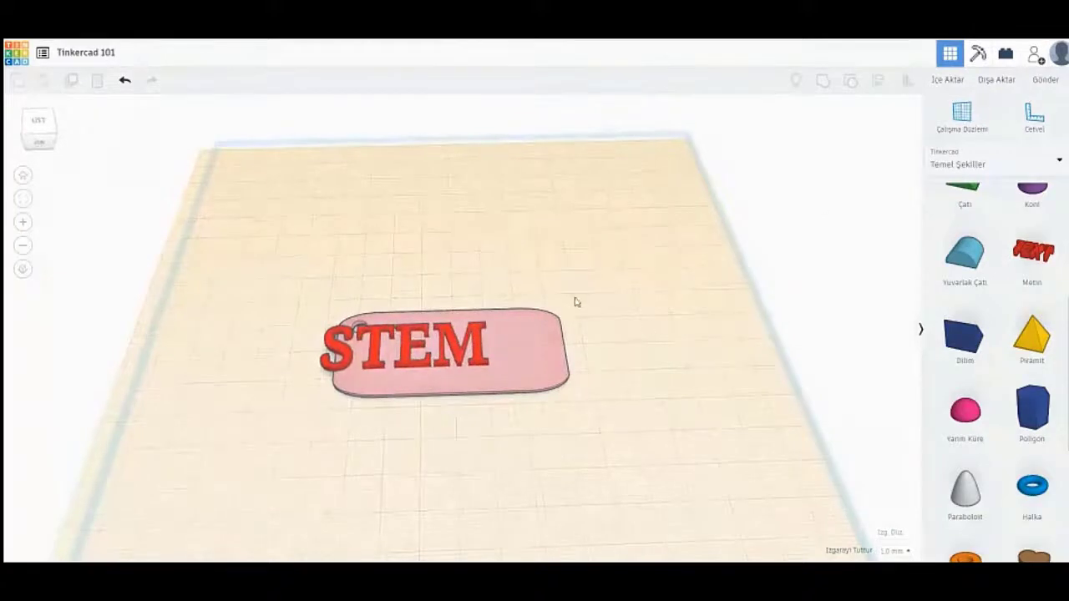
left_click(962, 117)
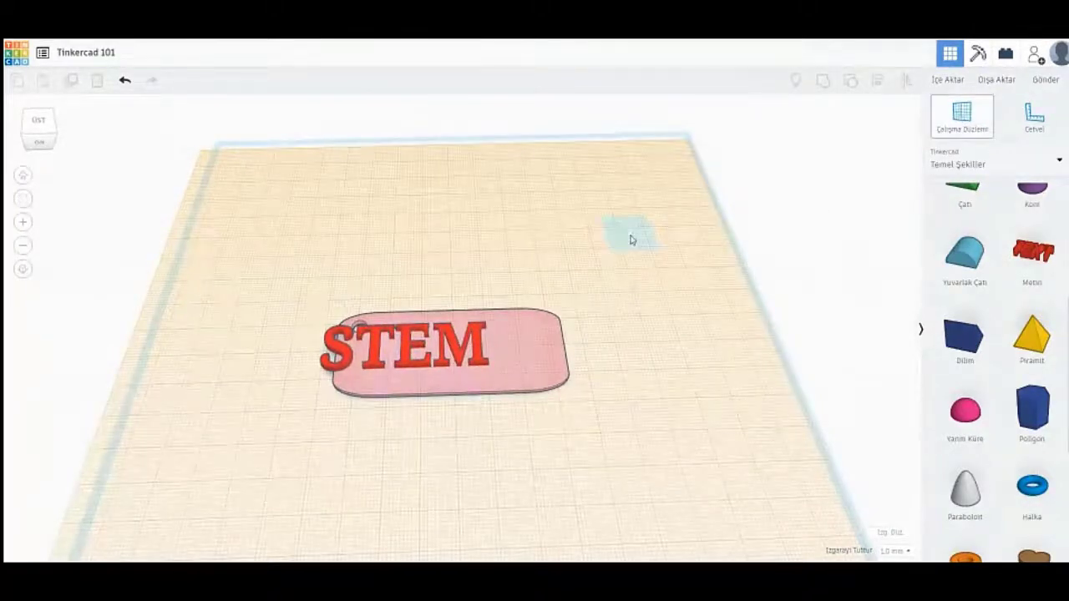
left_click(631, 239)
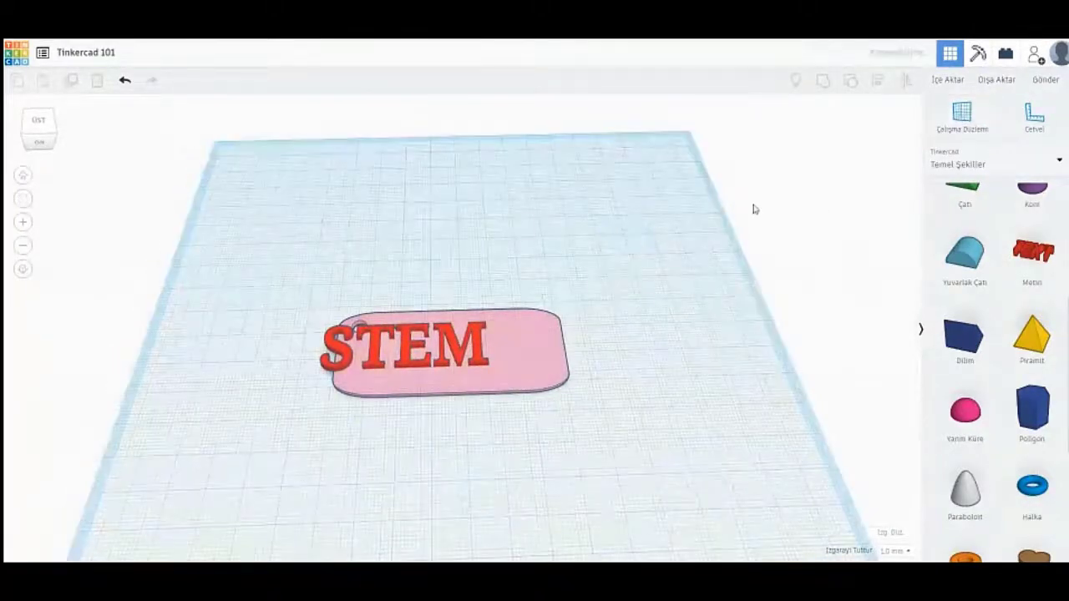
left_click(648, 240)
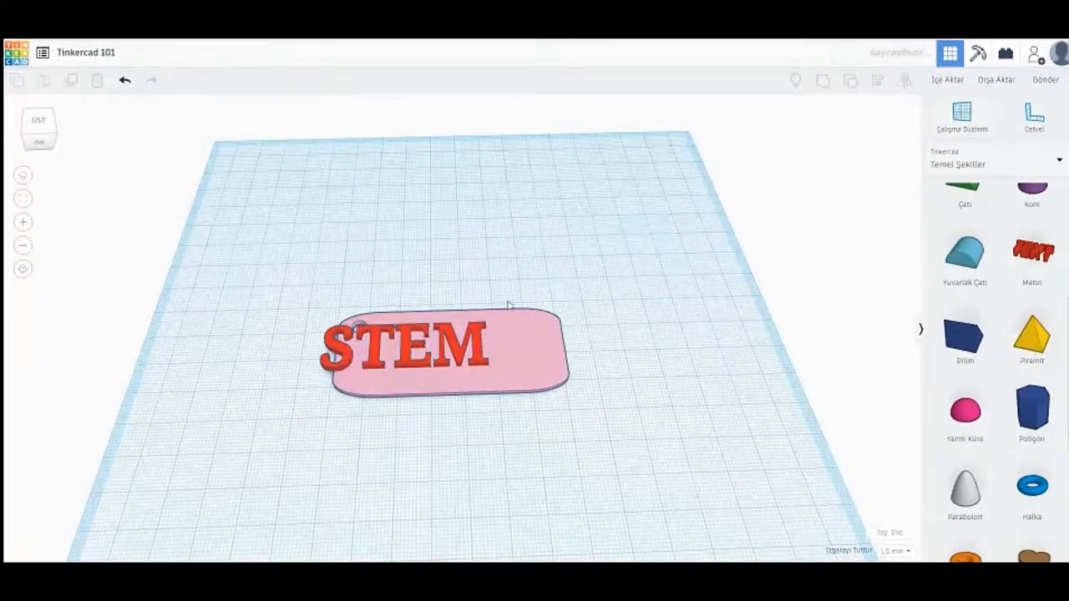
Step: Move the STEM text sideways so that it lies fully on the pink plate, clear of the corner hole
right_click_drag(494, 191, 435, 431)
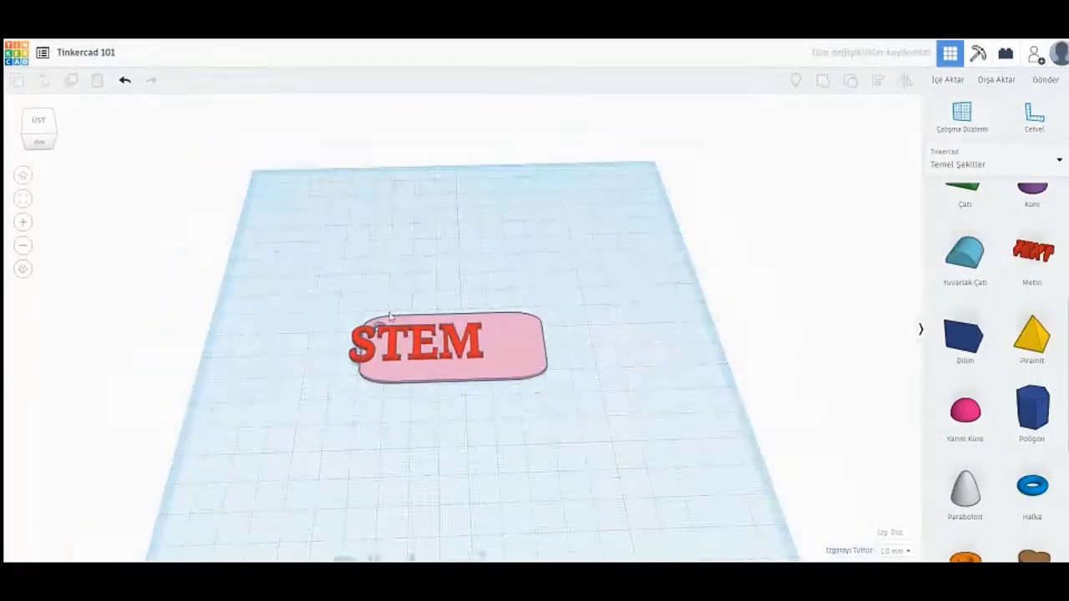
scroll(389, 316, "up", 3)
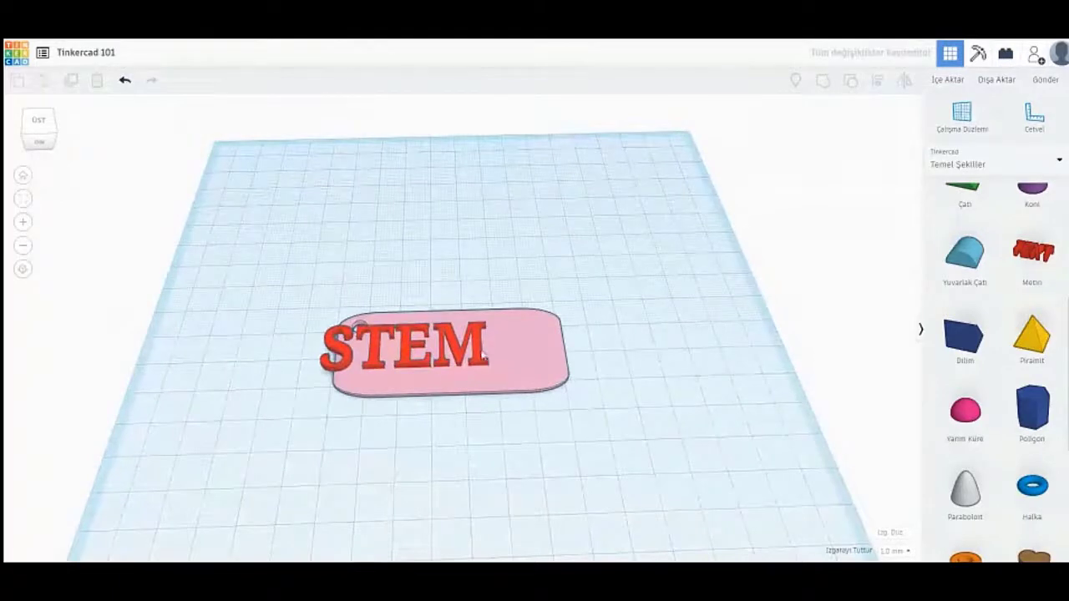
left_click_drag(496, 353, 533, 356)
left_click(568, 243)
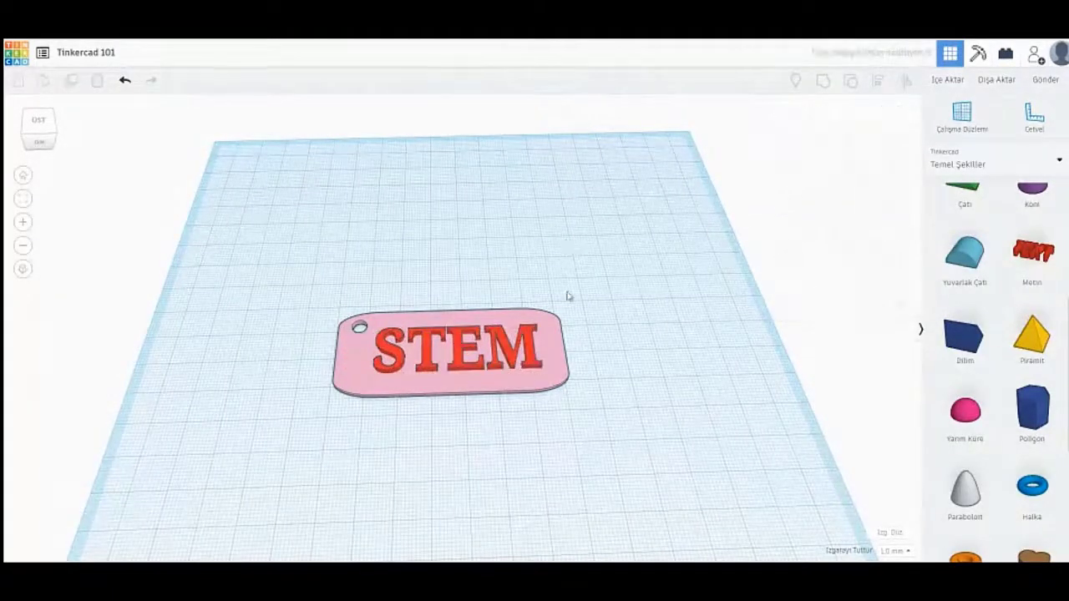
right_click_drag(594, 320, 577, 437)
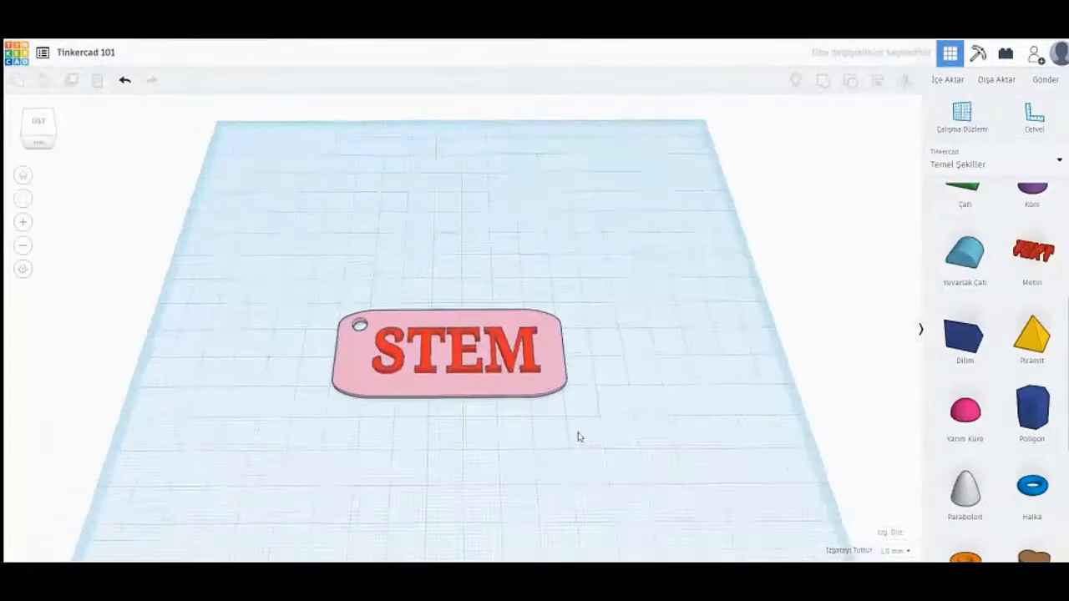